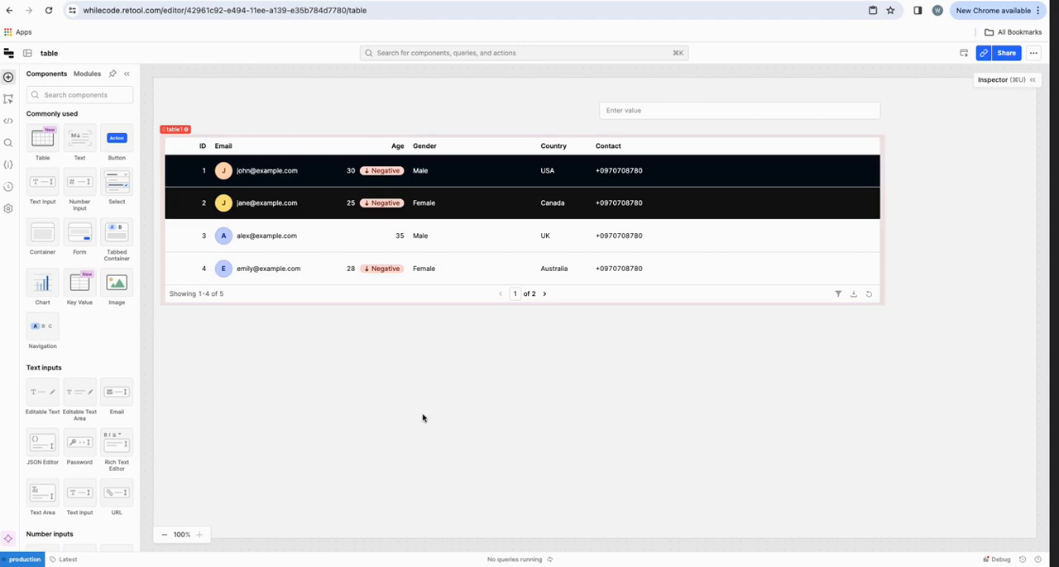
Step: Add a Form component below the table and widen it to about half the table's width
left_click_drag(82, 244, 185, 367)
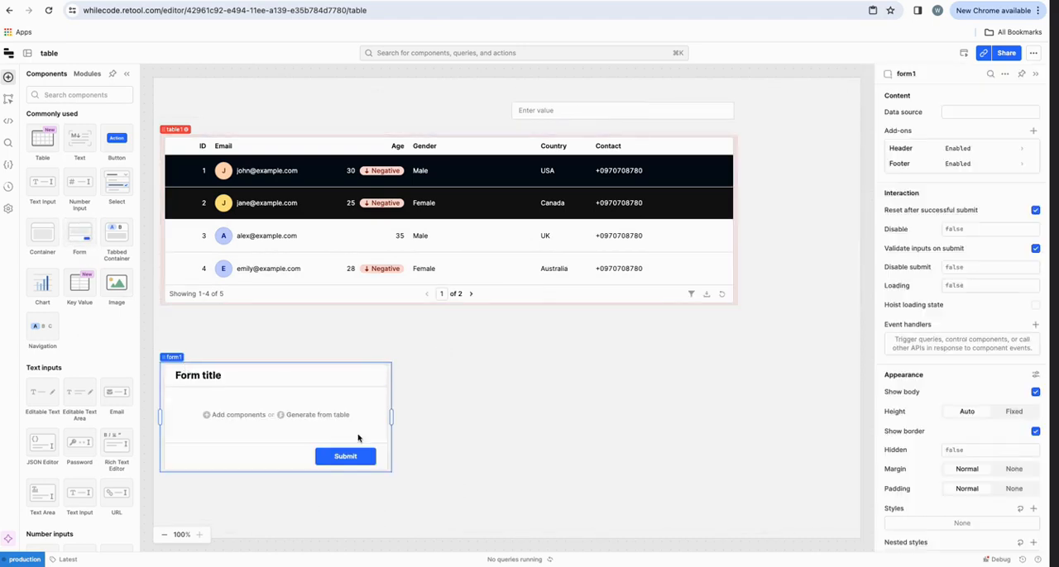
left_click_drag(403, 420, 446, 421)
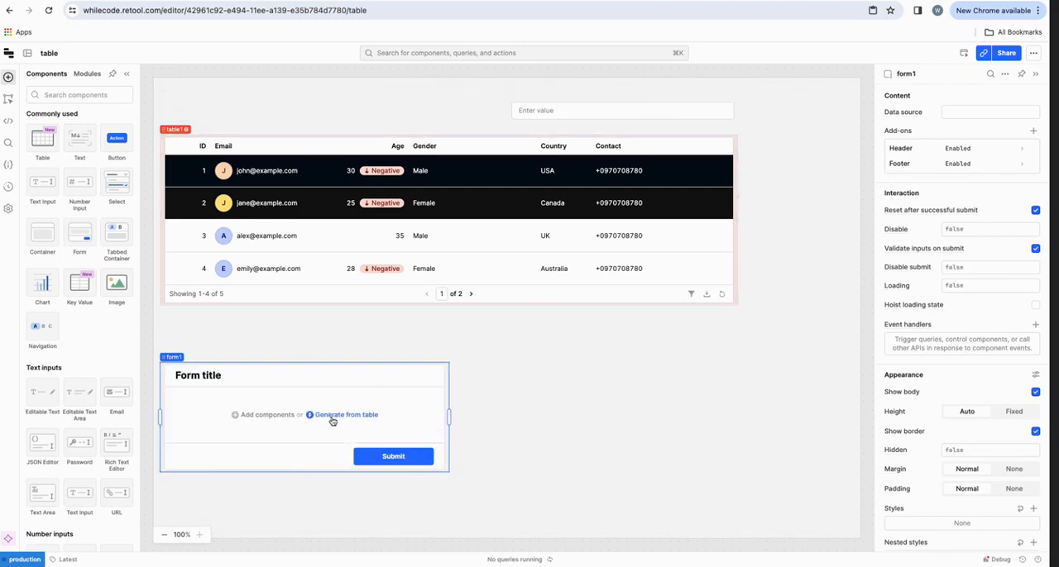
Step: Open the form generator from the new form and review its available sources and column mapping for table1
left_click(331, 418)
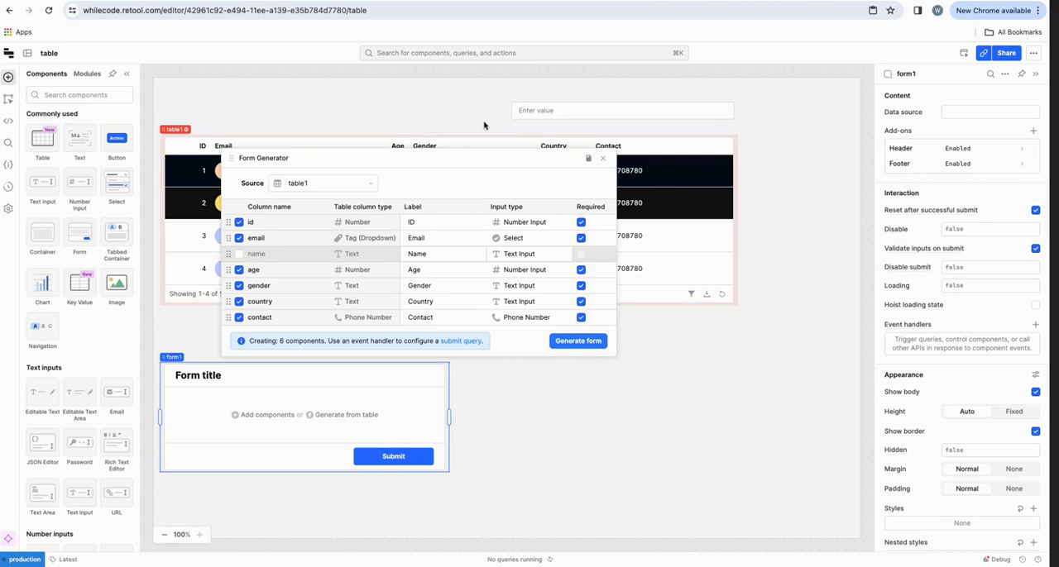
left_click(308, 183)
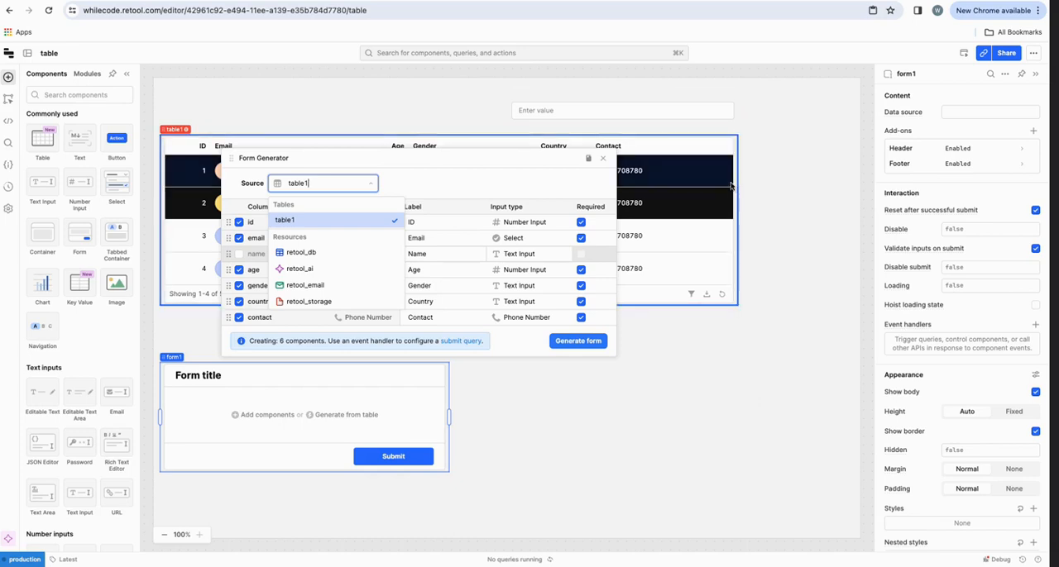
left_click(235, 201)
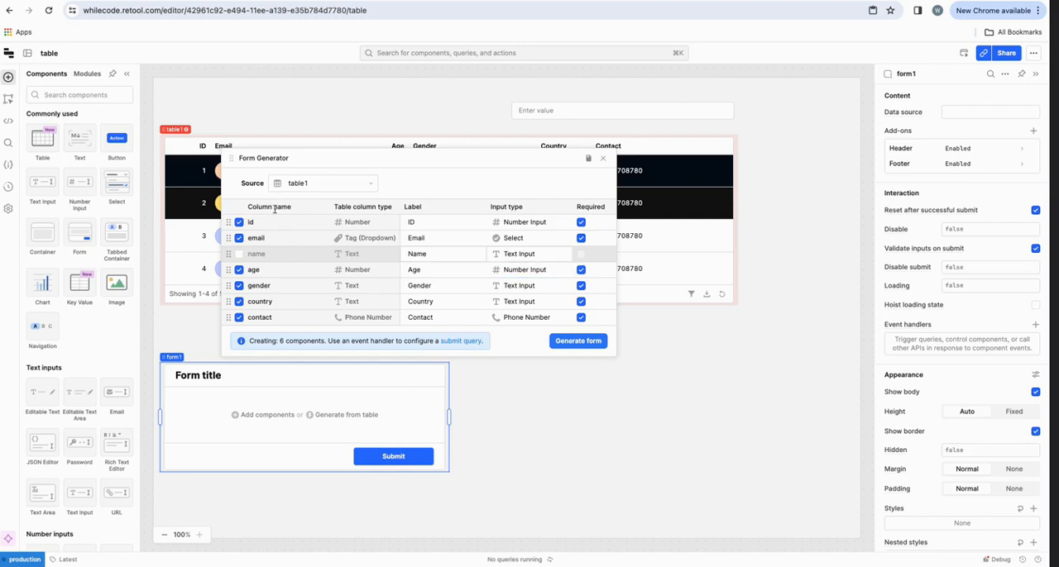
left_click_drag(271, 165, 250, 179)
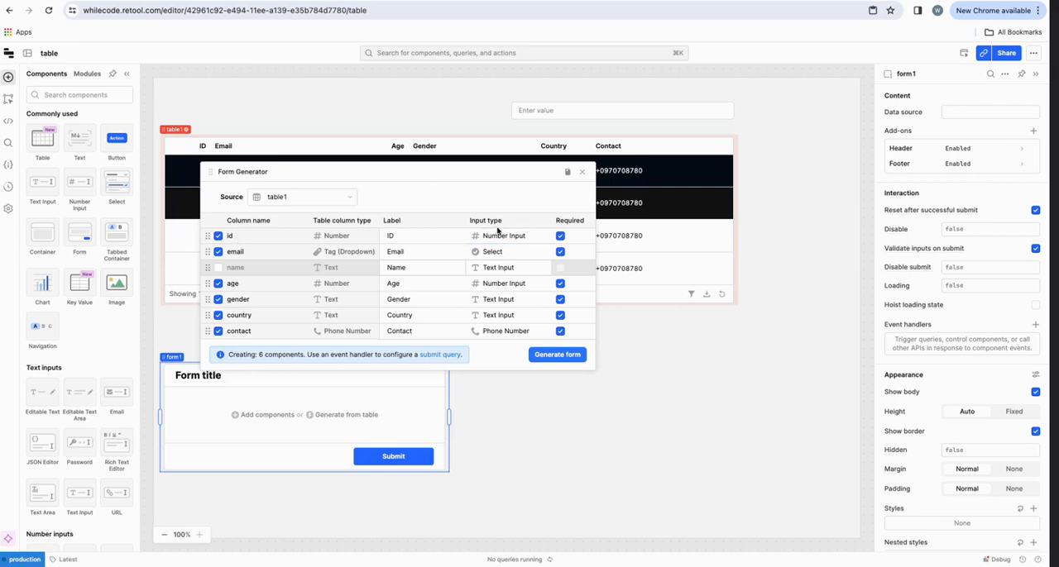
left_click(582, 172)
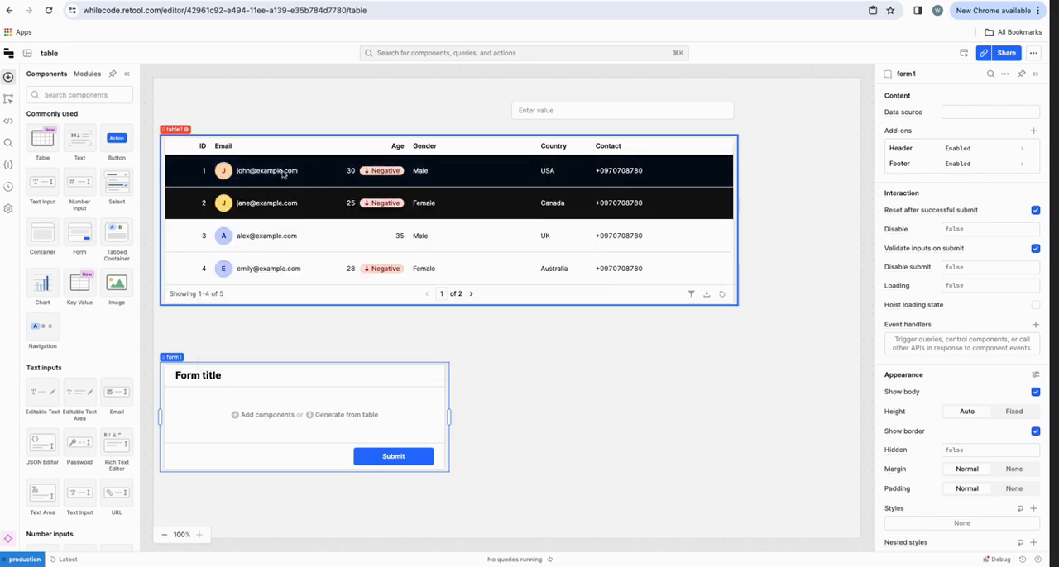
Step: Examine the content settings of the table's ID column, including its source, ID and format
left_click(615, 139)
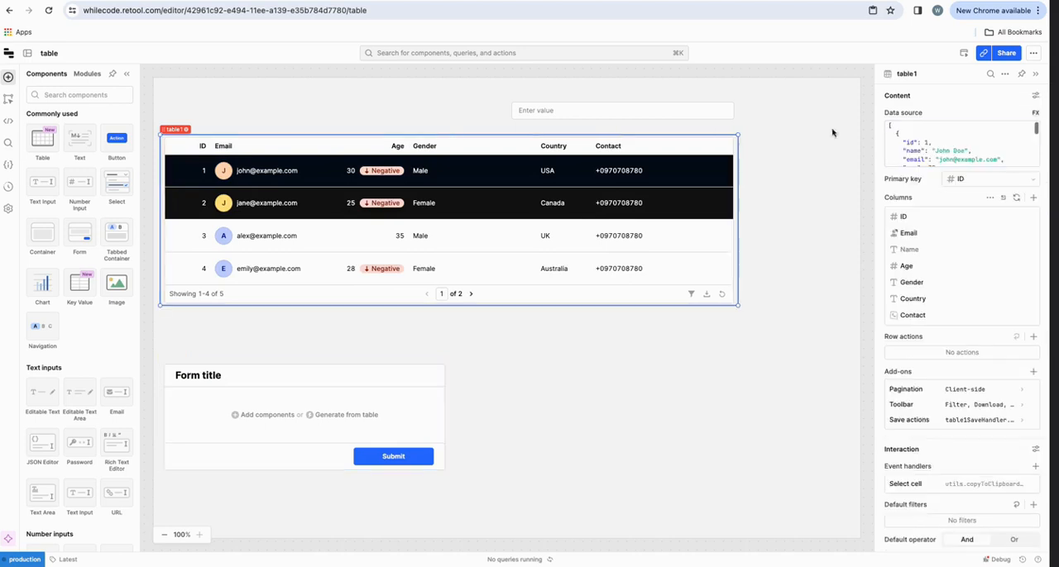
left_click(926, 219)
left_click(957, 119)
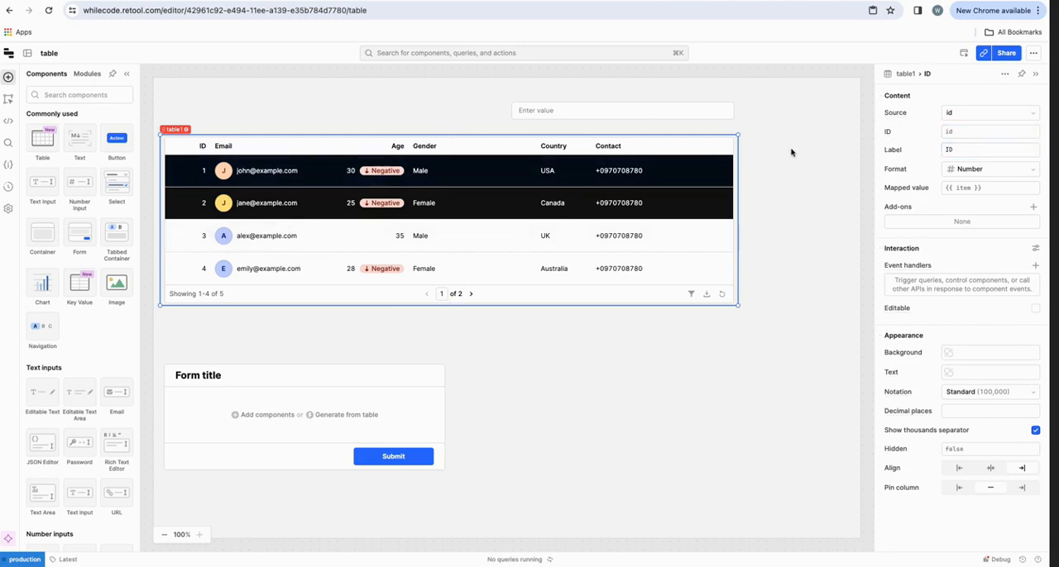
left_click(945, 131)
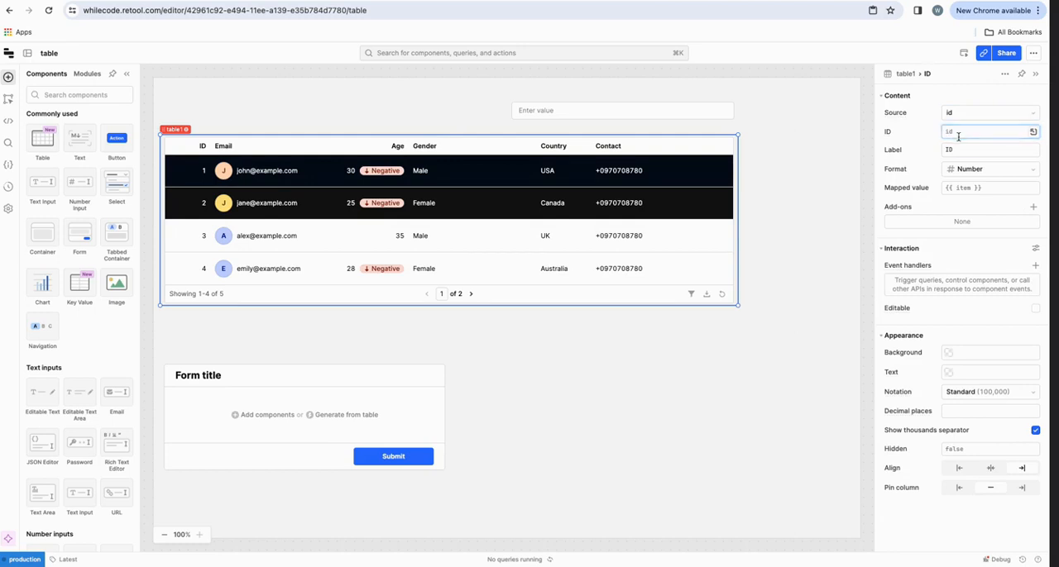
Step: Examine which input types the form generator offers for the email column
left_click(357, 416)
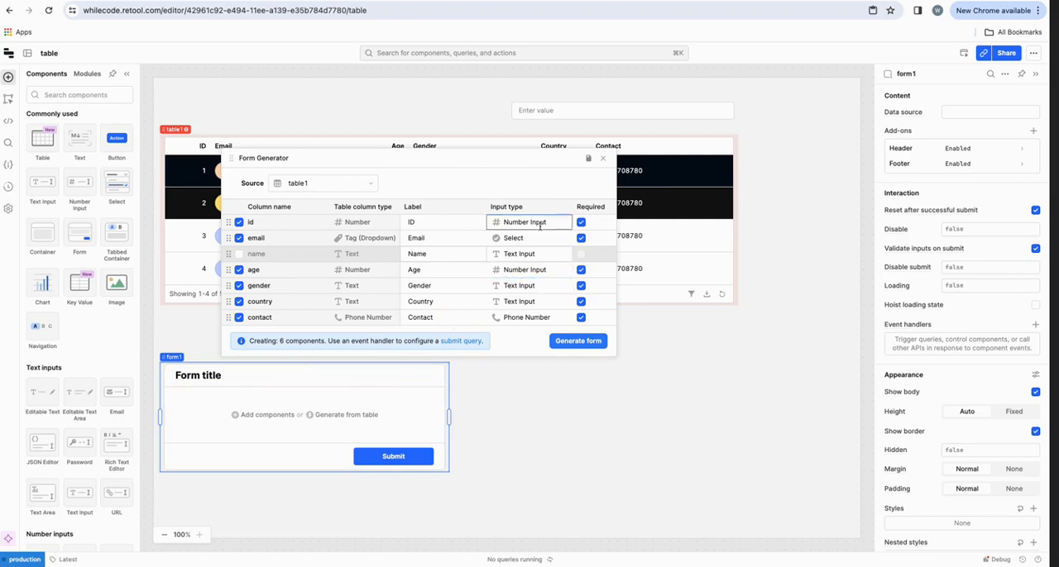
left_click(414, 239)
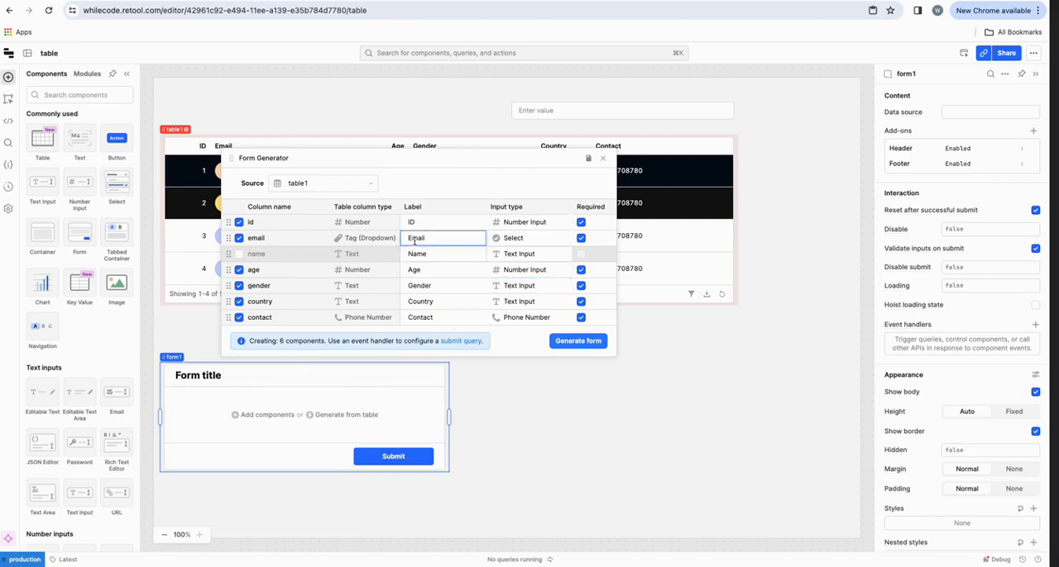
left_click(521, 239)
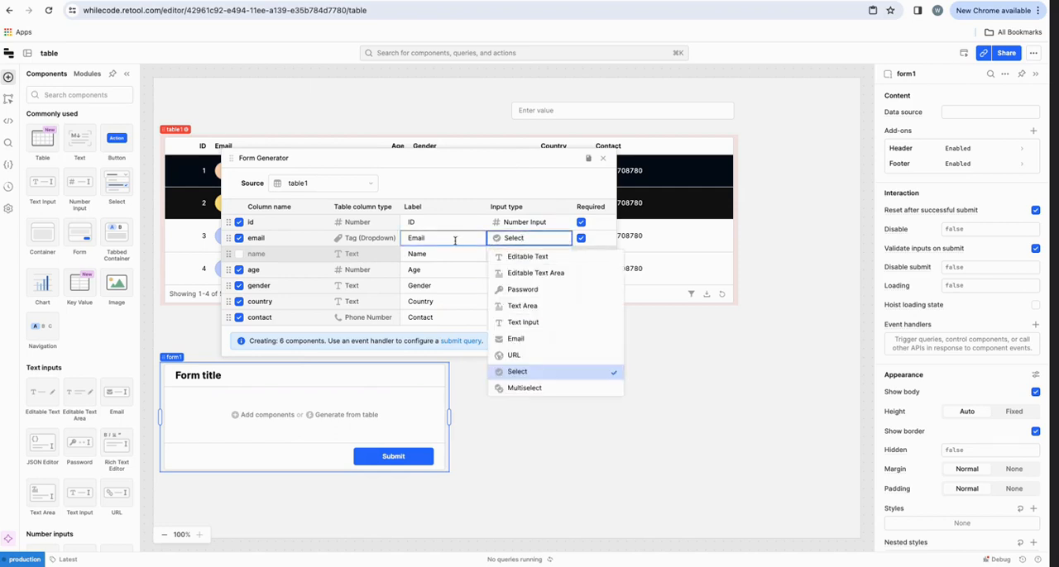
left_click(558, 191)
left_click(602, 159)
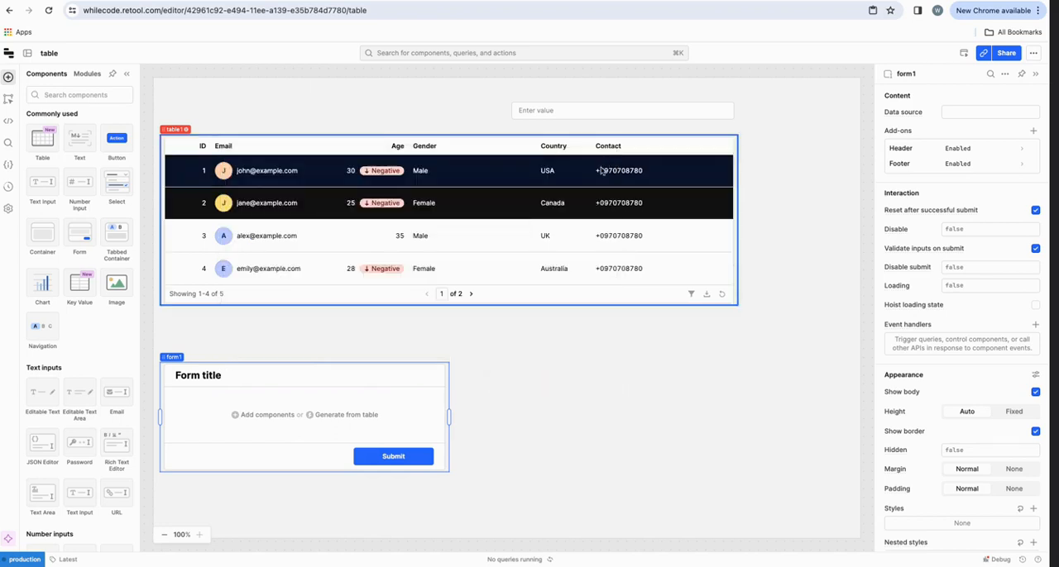
Step: Clear the custom row color setting of the table
left_click(285, 179)
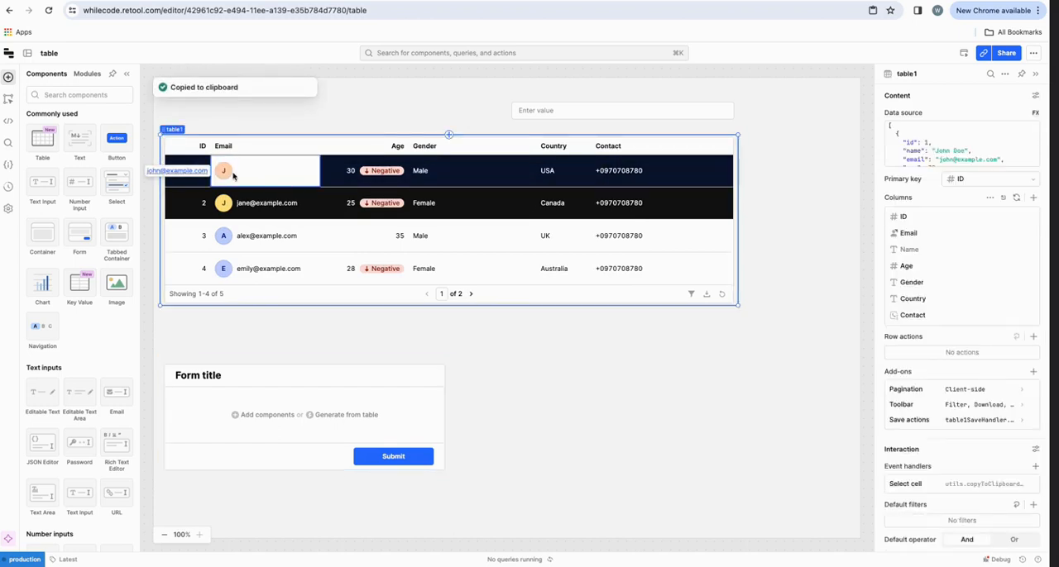
key("Left")
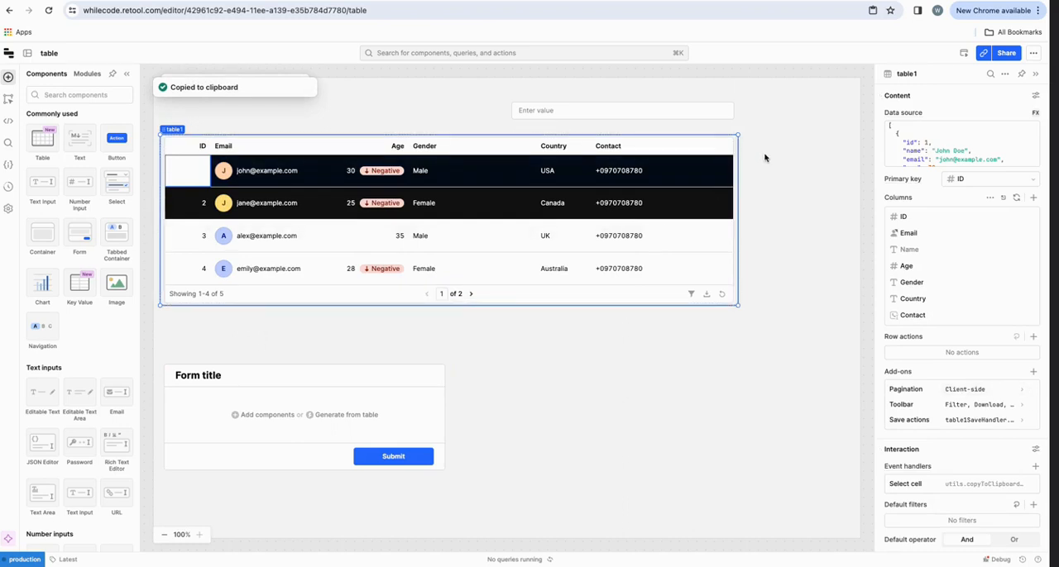
scroll(924, 440, "down", 5)
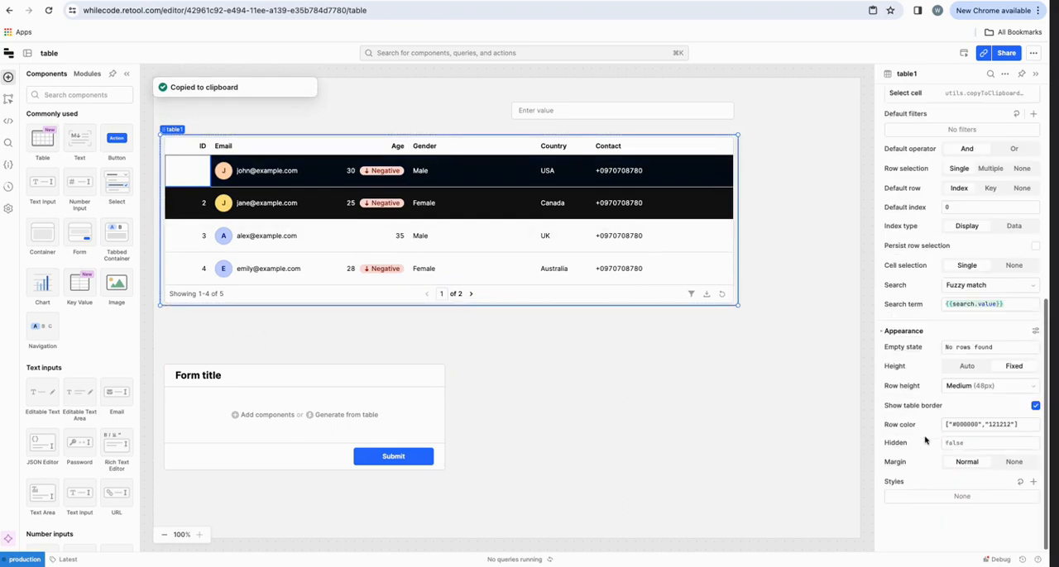
left_click(1032, 425)
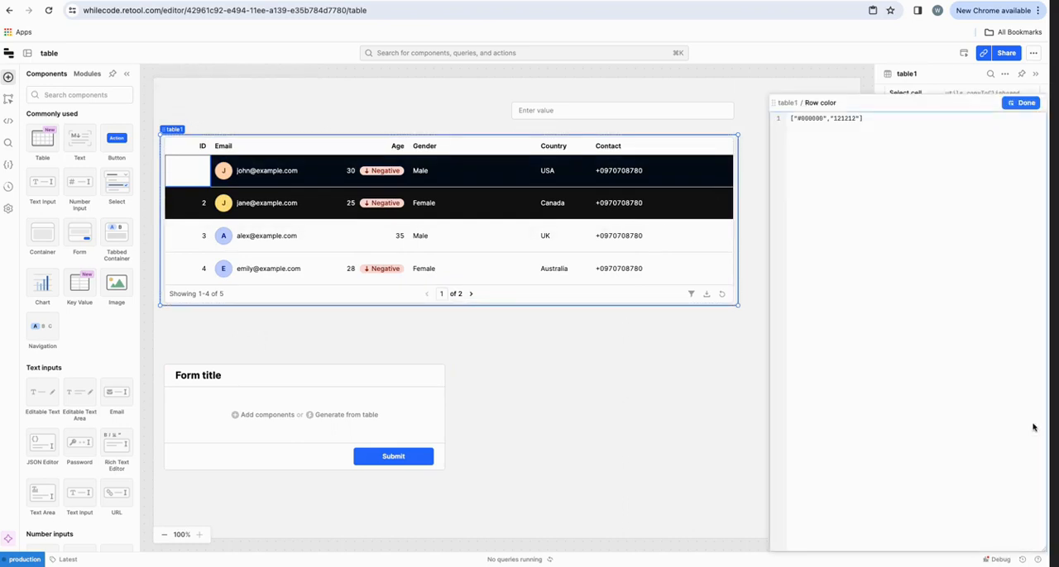
left_click(1026, 103)
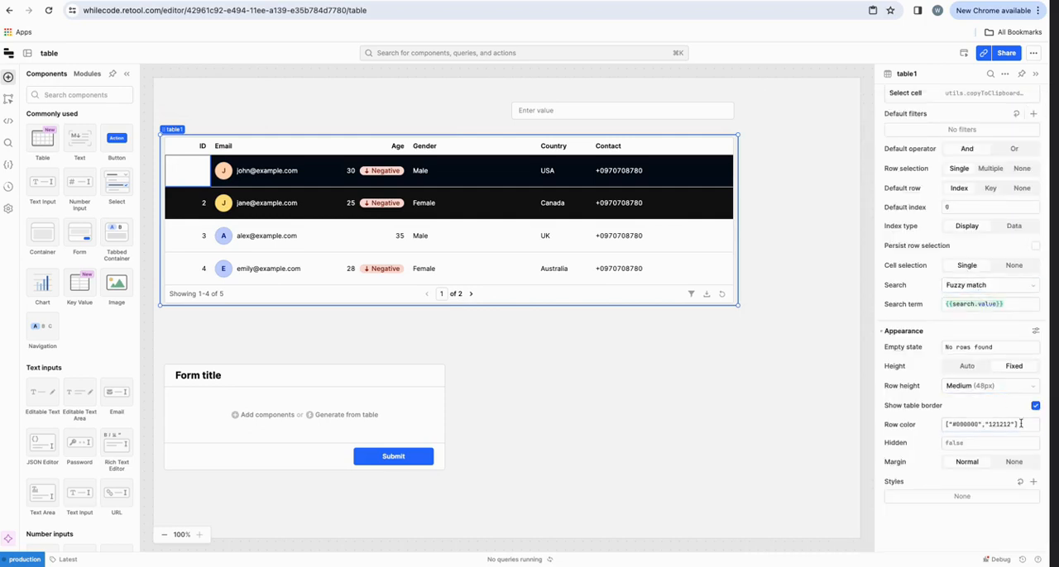
left_click_drag(1008, 428, 920, 427)
key("BackSpace")
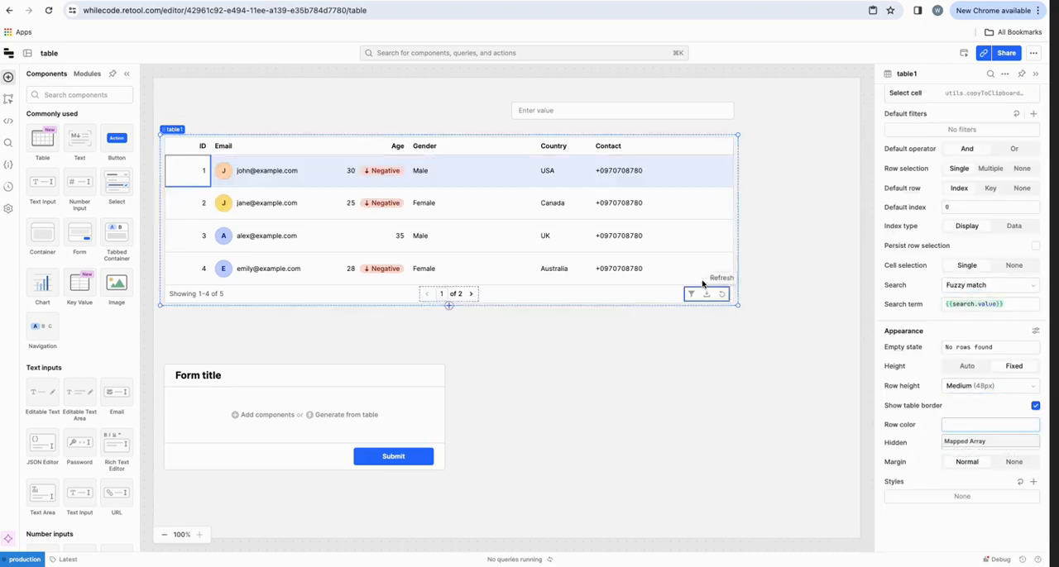
Step: Examine the first row's email dropdown and the option list configured for the table's Email column
left_click(277, 177)
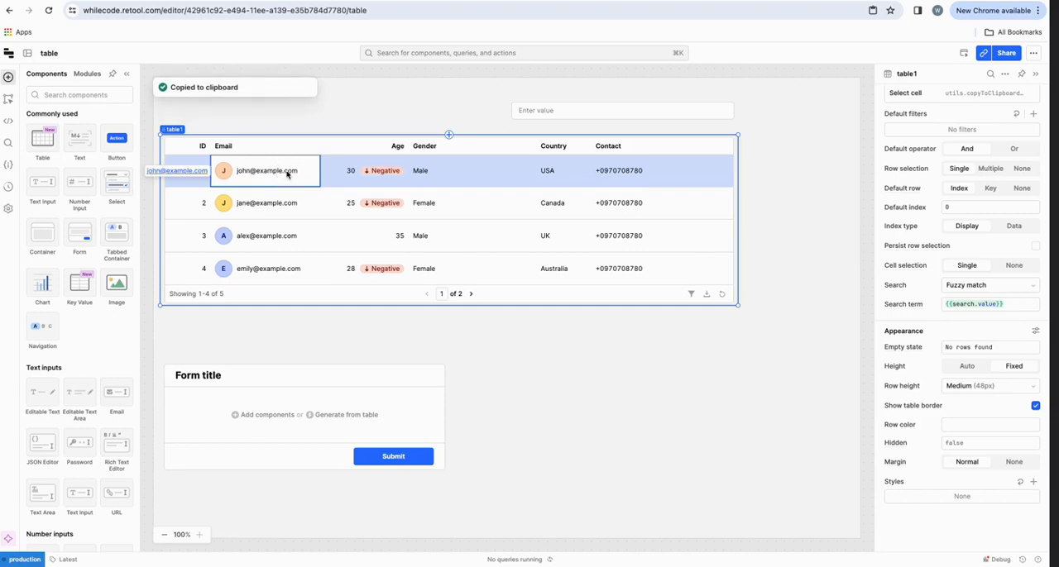
double_click(302, 173)
left_click(303, 173)
double_click(302, 174)
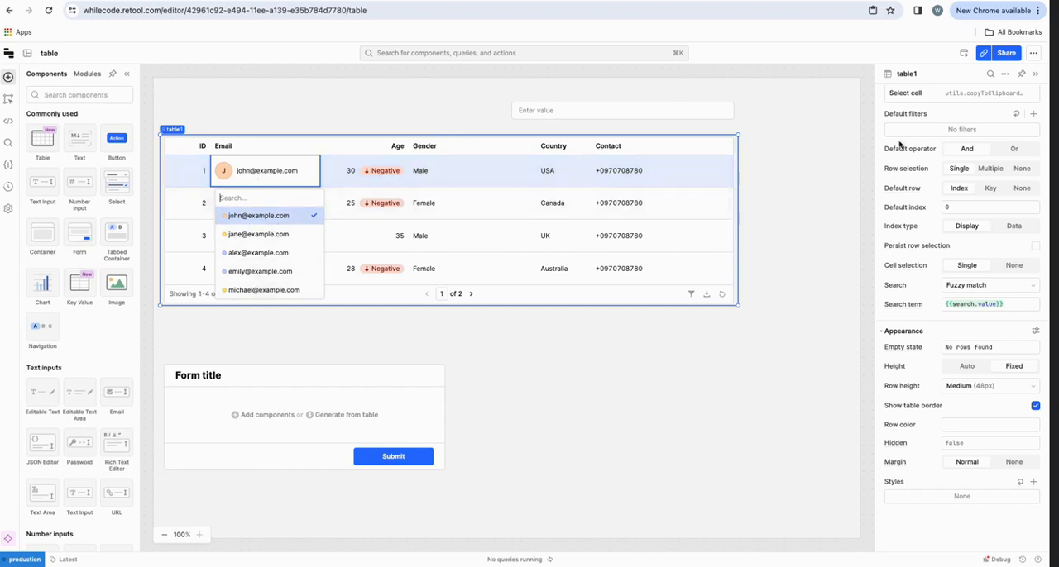
scroll(933, 130, "up", 5)
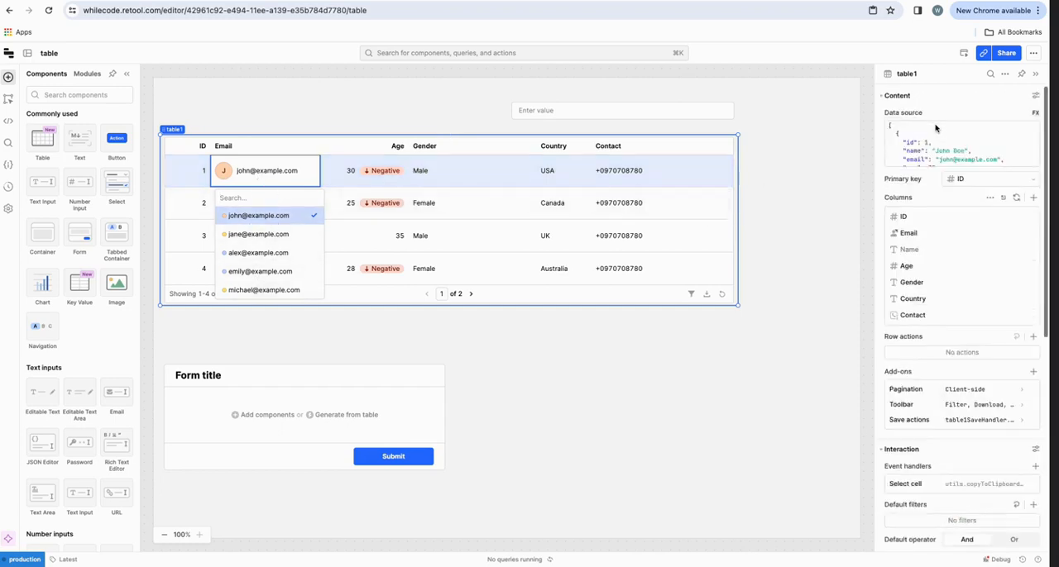
left_click(946, 235)
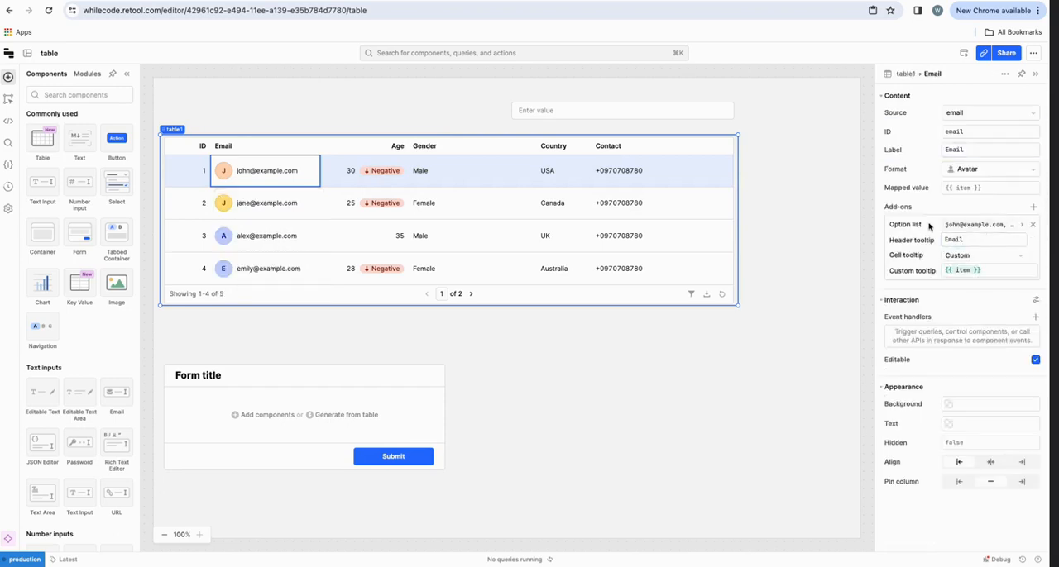
left_click(963, 225)
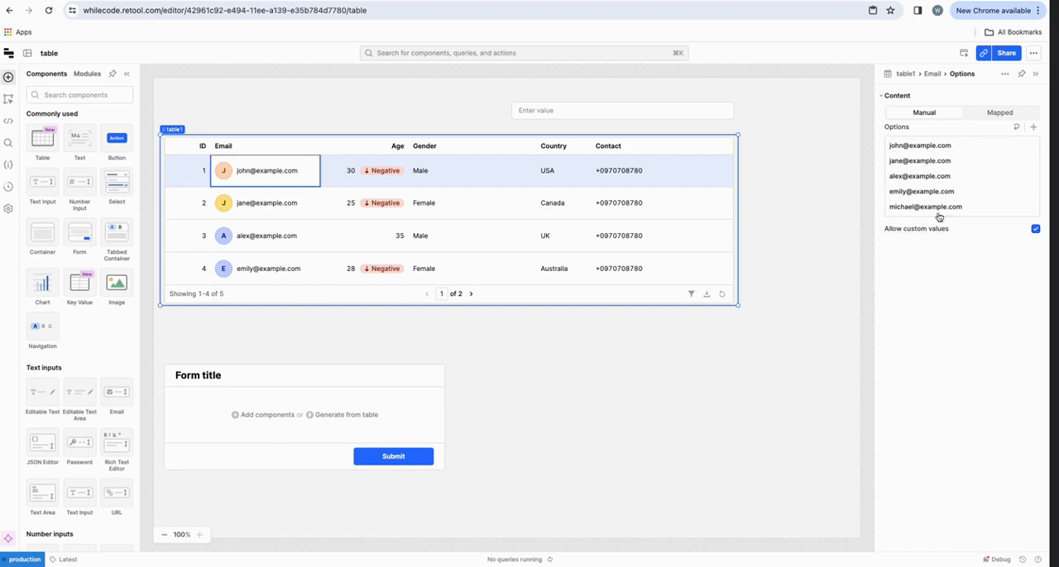
left_click(296, 162)
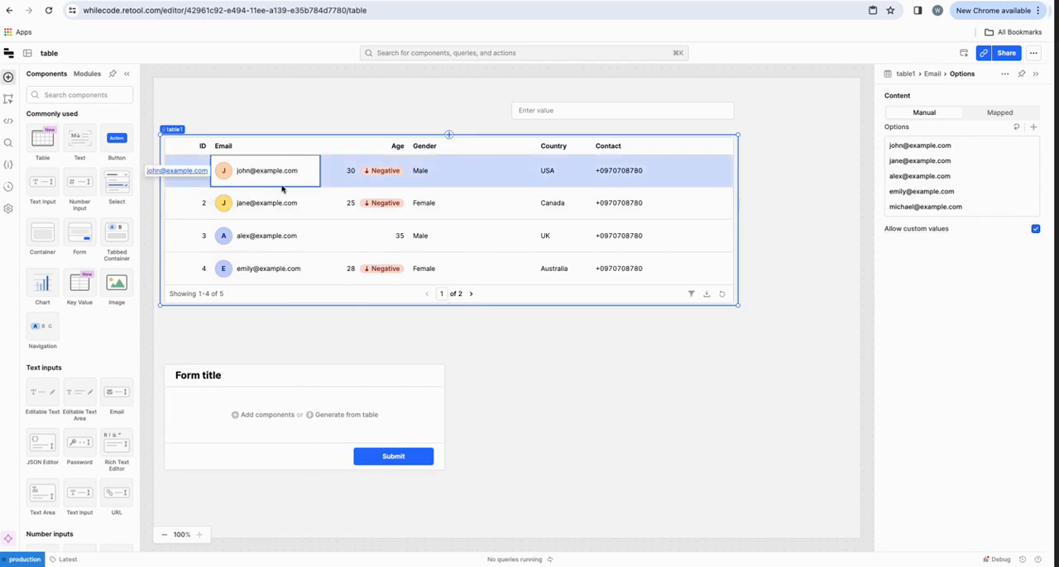
Step: Reopen the form generator for the form and set the email column's input type to Email
left_click(367, 416)
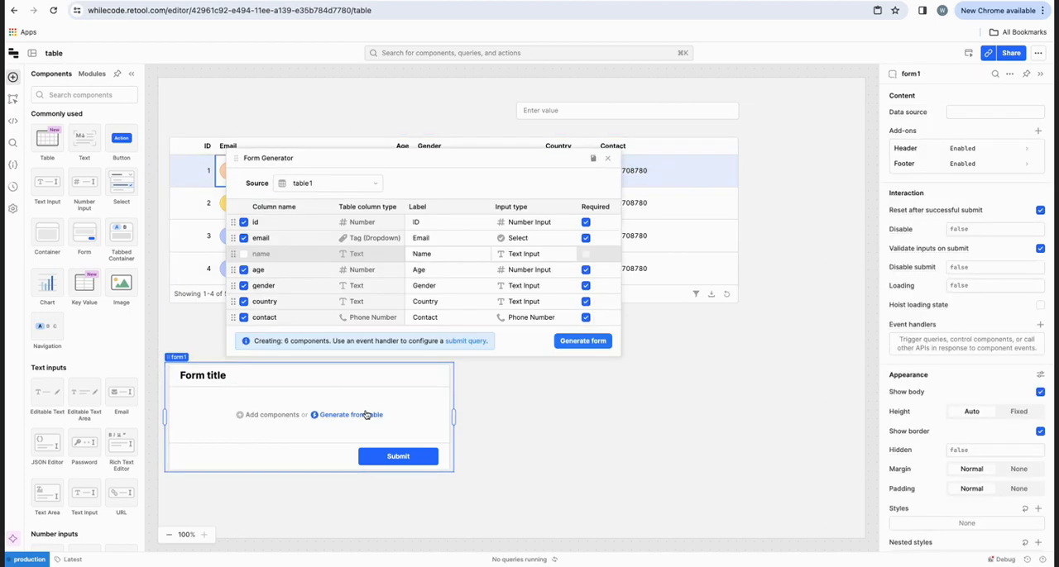
left_click(441, 225)
left_click(532, 240)
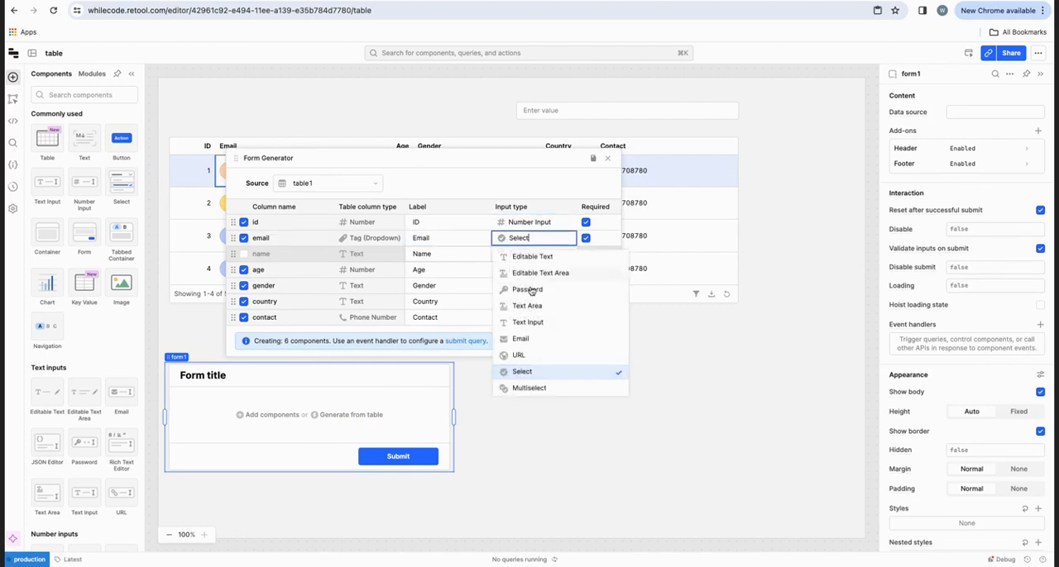
left_click(525, 339)
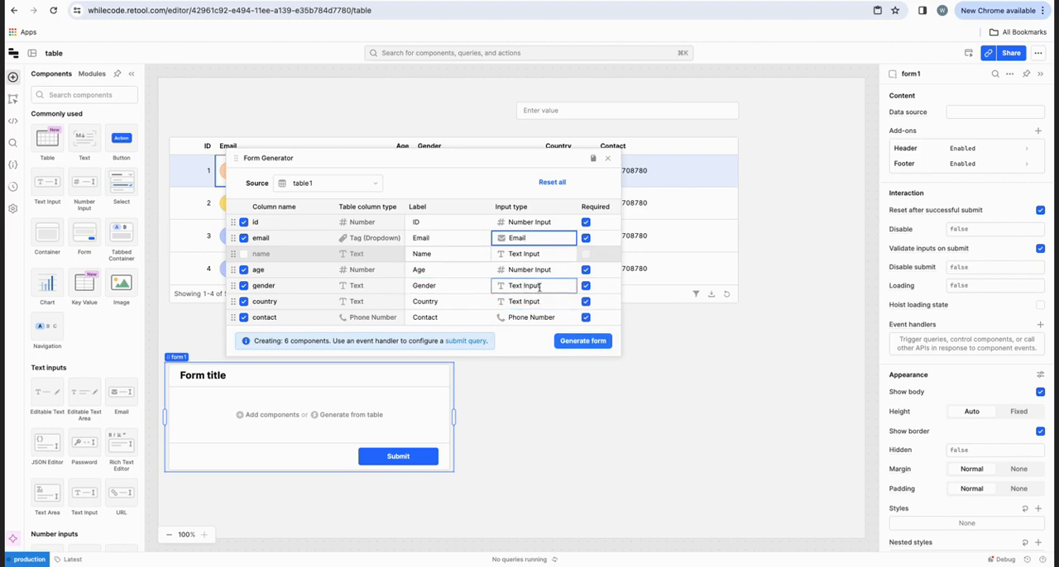
Step: Move the form generator lower to uncover the table and set the gender column's input type to Select
left_click_drag(491, 164, 489, 246)
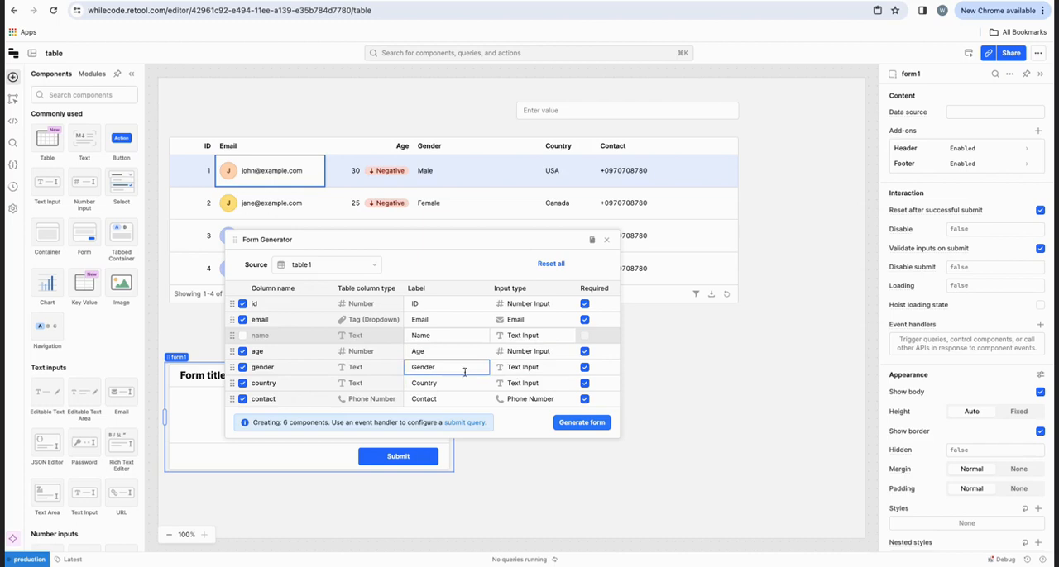
left_click(524, 367)
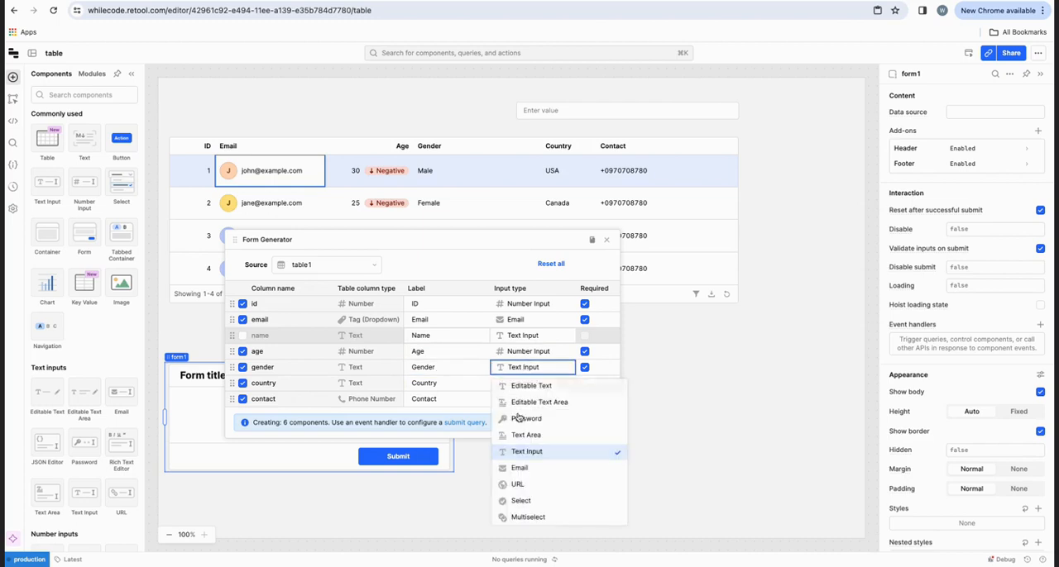
left_click(539, 500)
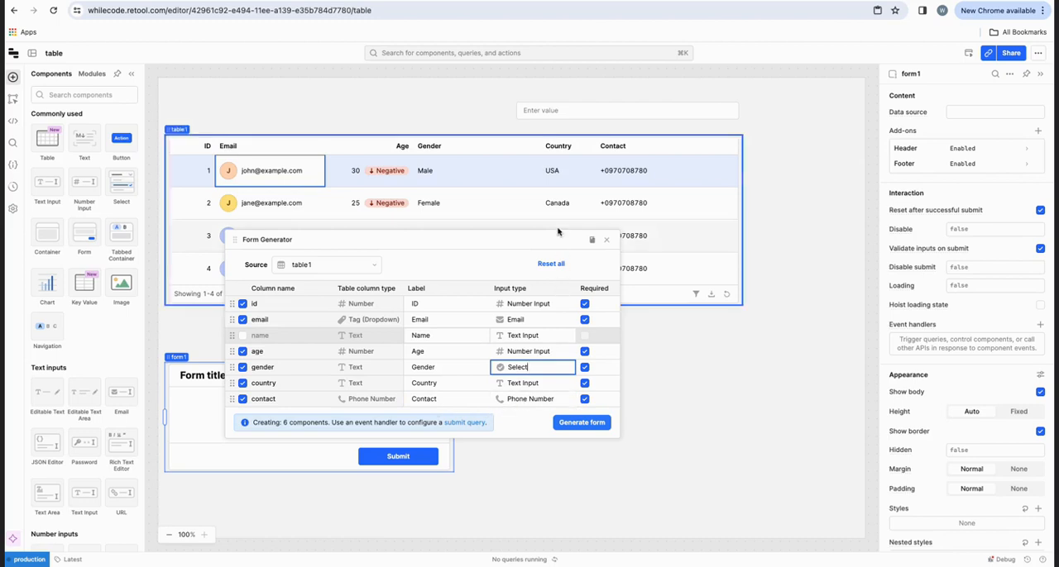
Step: Generate the form from table1 with the id, email, age, gender, country and contact columns, and check its fields
left_click_drag(553, 239, 533, 240)
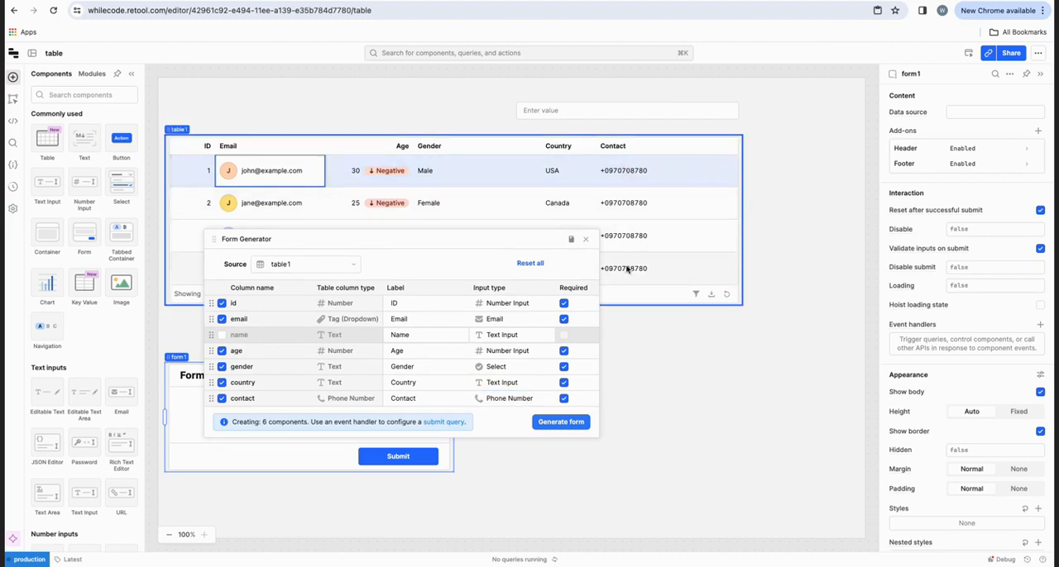
left_click(554, 424)
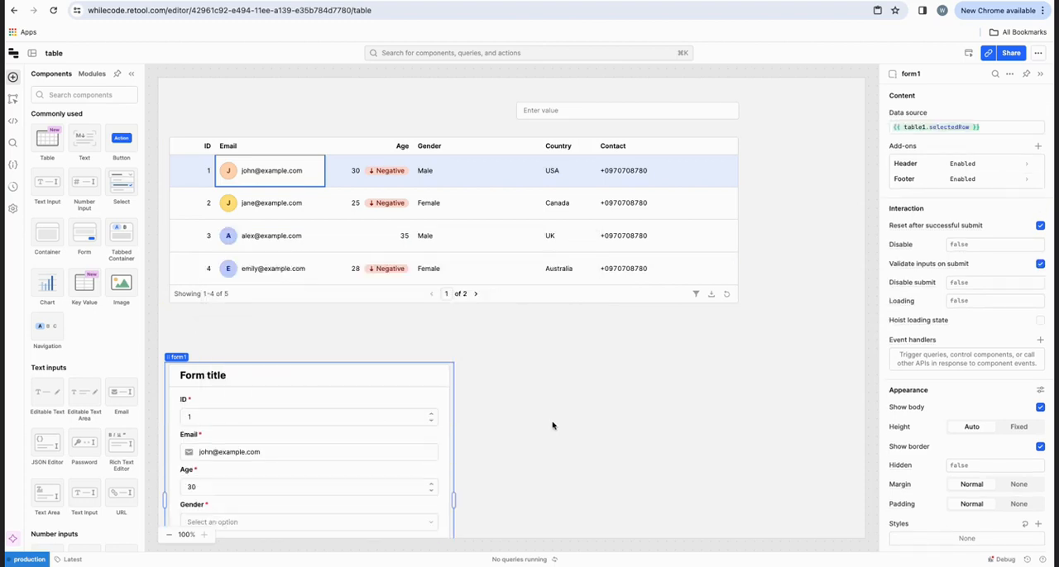
scroll(413, 442, "down", 2)
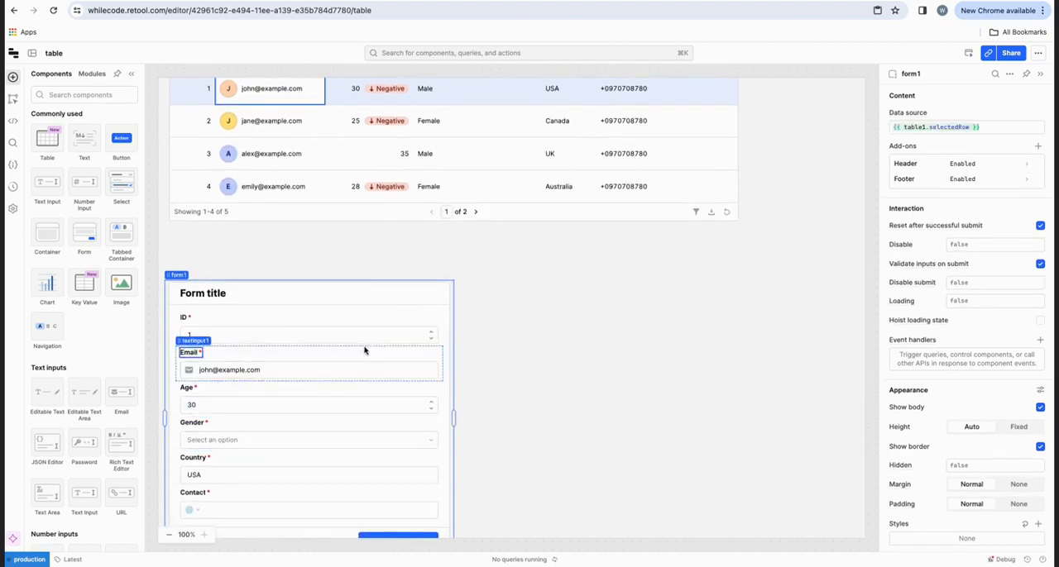
Step: Compare the generated form's fields with the values in the table's selected first row
scroll(362, 342, "down", 5)
scroll(347, 345, "up", 6)
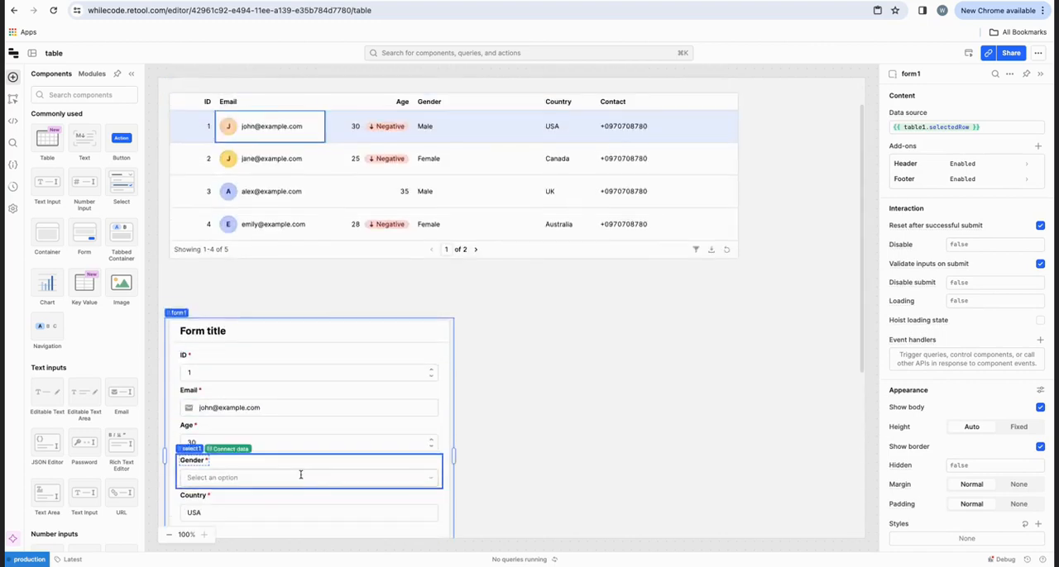
scroll(300, 472, "down", 1)
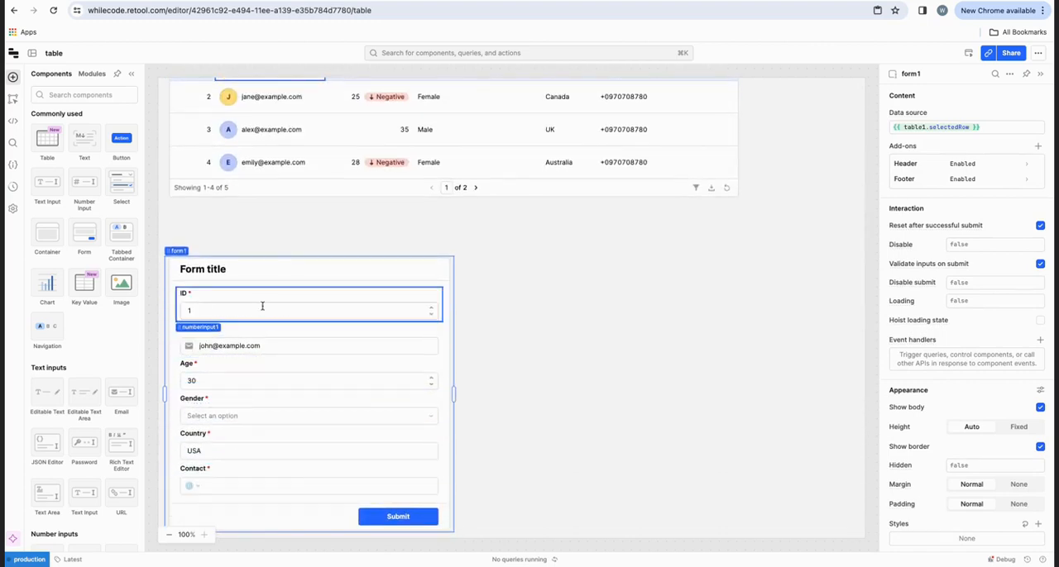
scroll(263, 306, "up", 2)
scroll(262, 307, "down", 1)
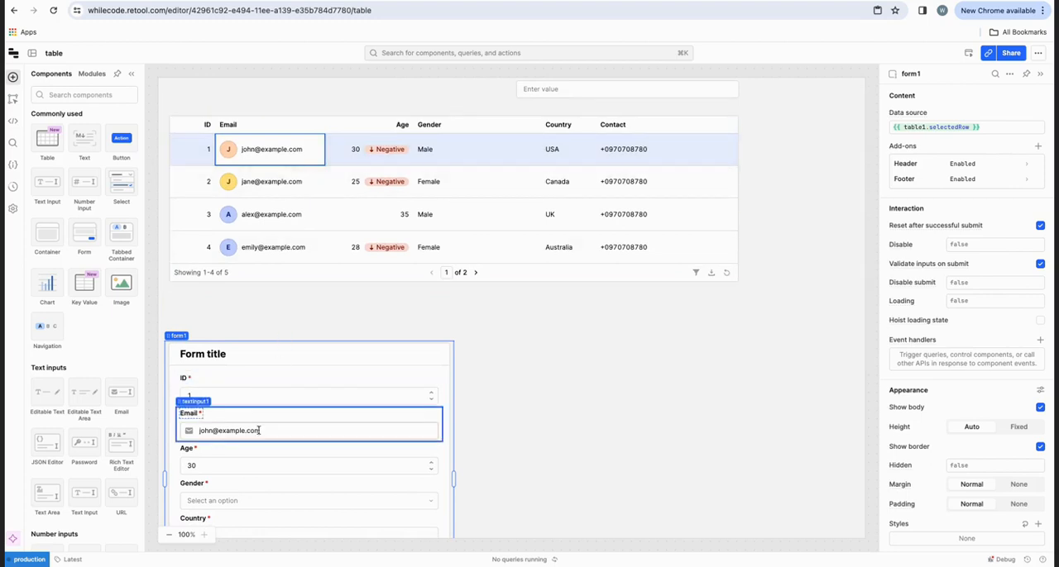
scroll(258, 459, "down", 2)
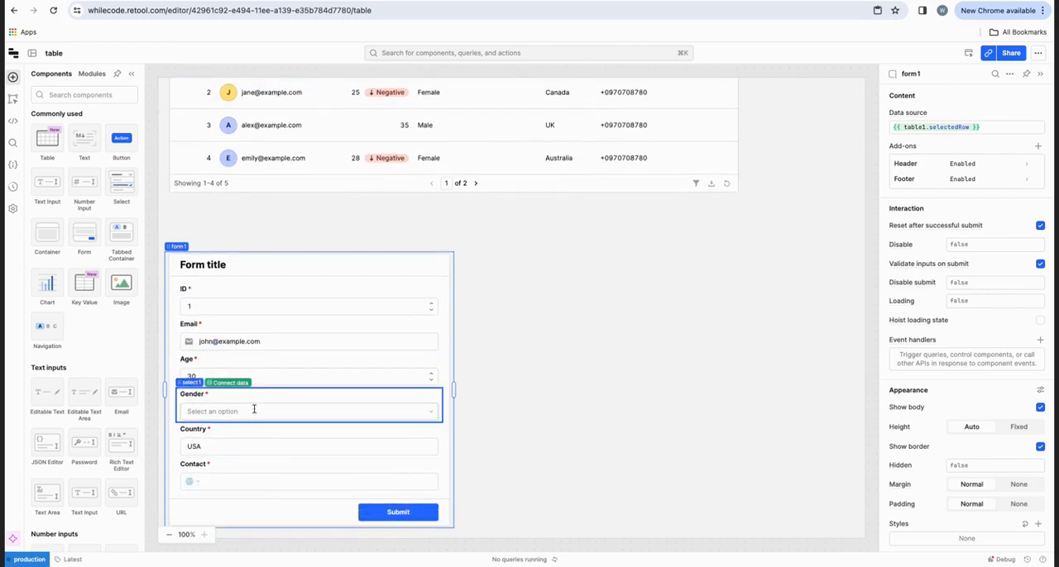
scroll(342, 253, "up", 1)
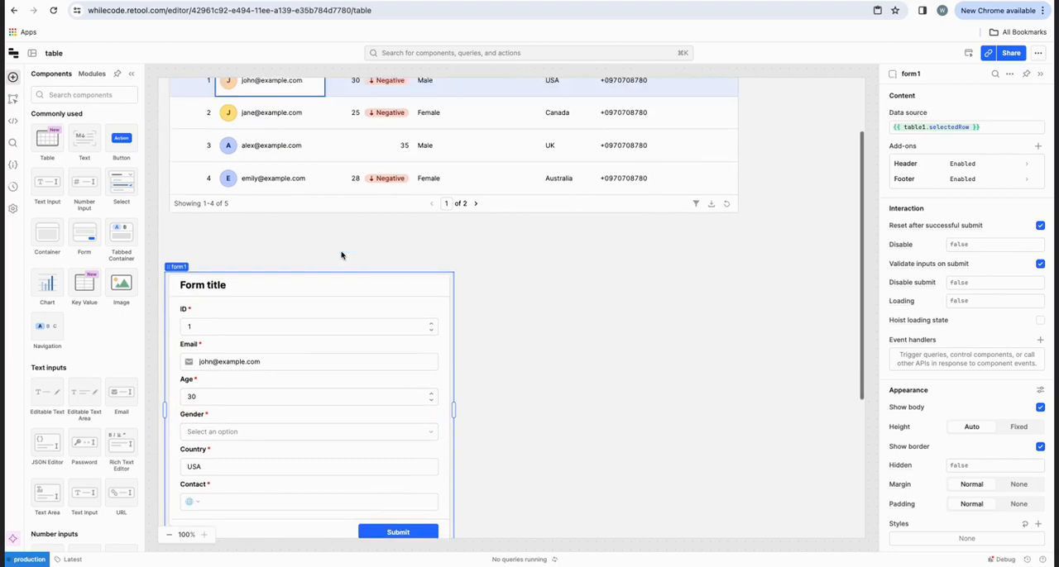
scroll(416, 206, "up", 2)
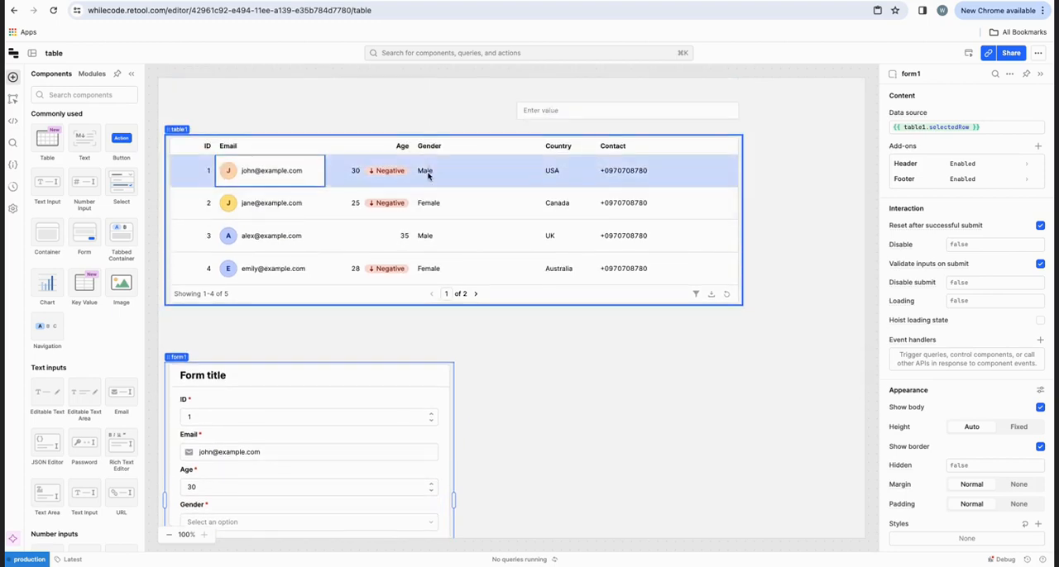
scroll(357, 378, "down", 4)
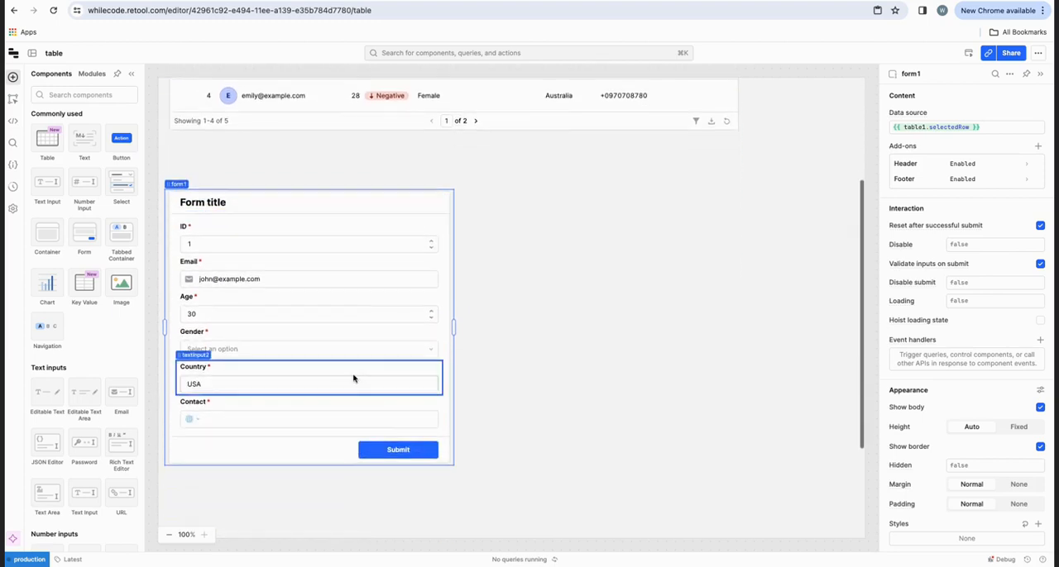
Step: Examine the dropdown choices and option settings of the form's Gender field
left_click(318, 345)
left_click(308, 351)
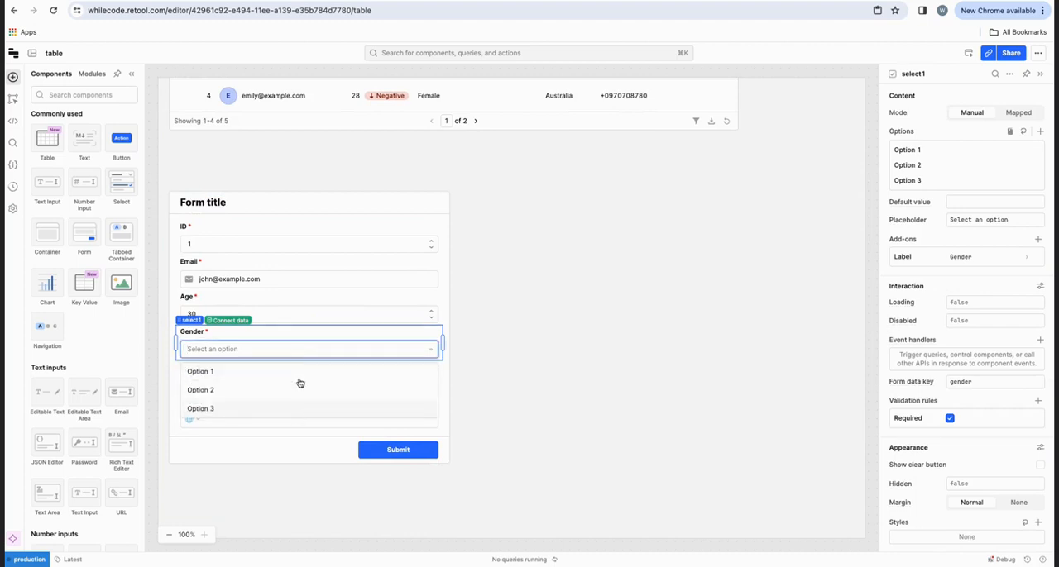
left_click(468, 383)
left_click(400, 350)
left_click(487, 385)
Step: Compare the form's Country and Contact fields with the corresponding columns in the table
scroll(428, 359, "down", 4)
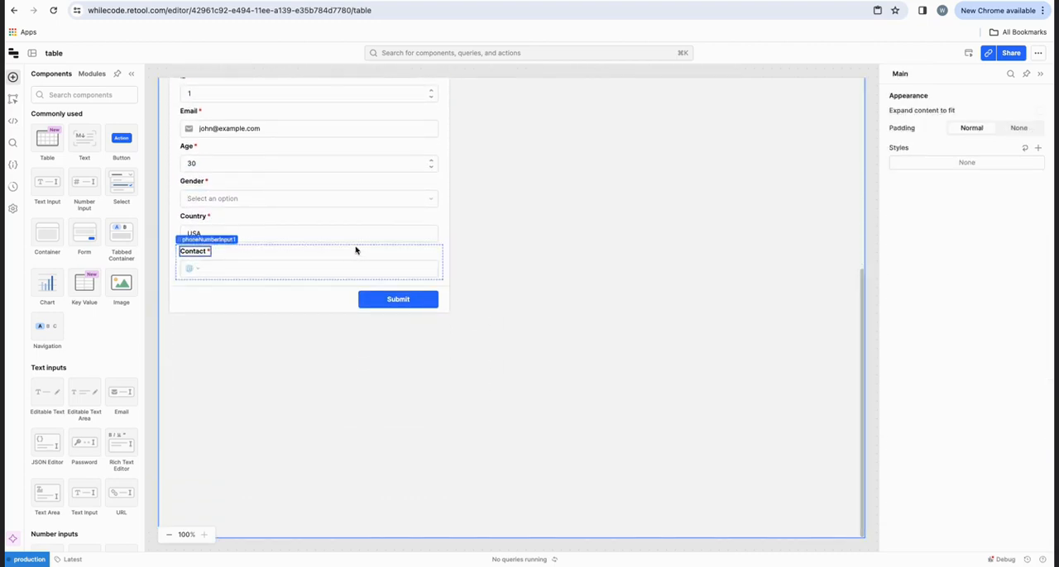
scroll(359, 245, "up", 4)
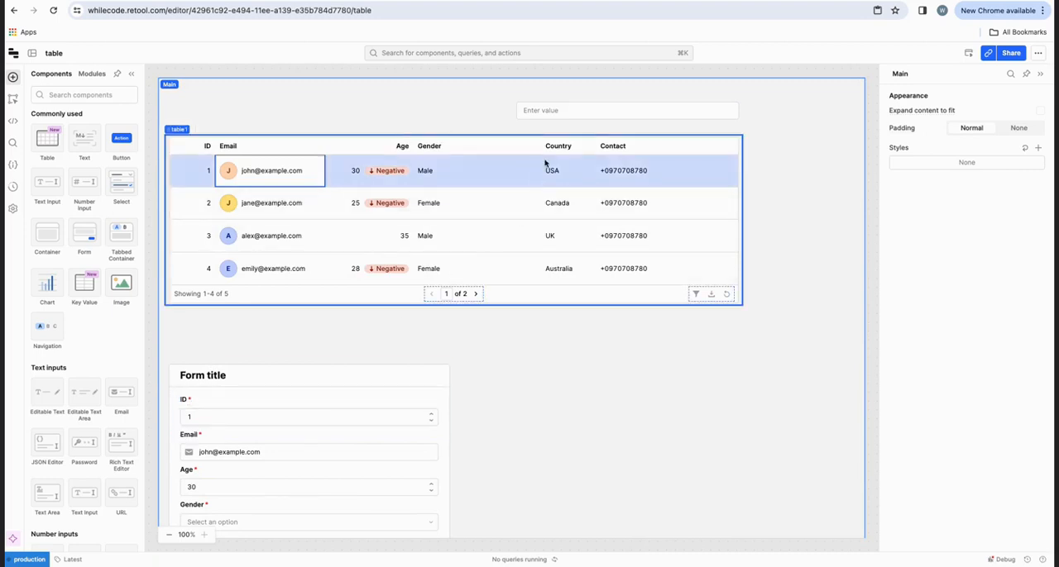
scroll(547, 179, "down", 5)
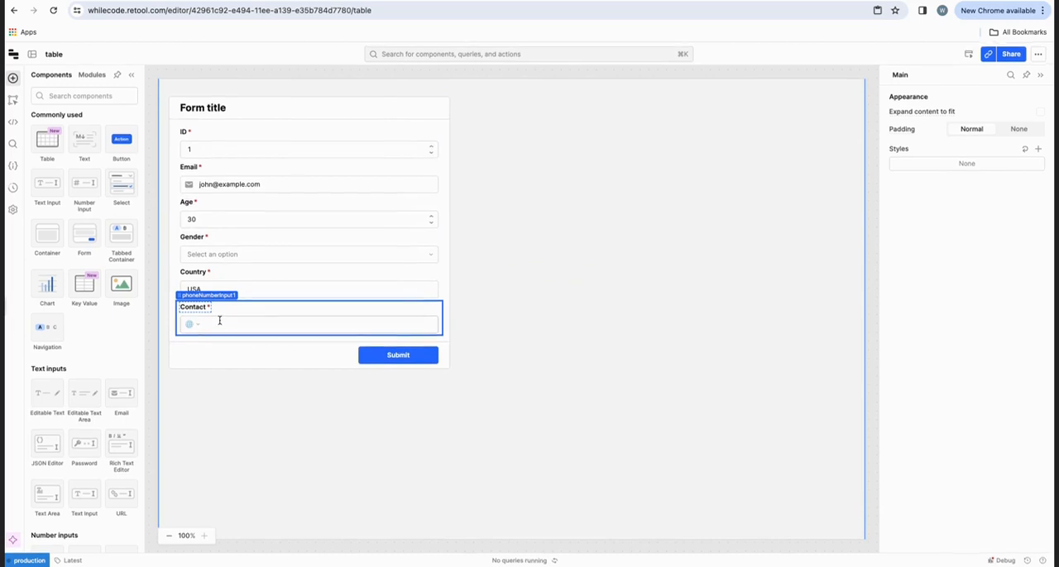
scroll(525, 270, "up", 5)
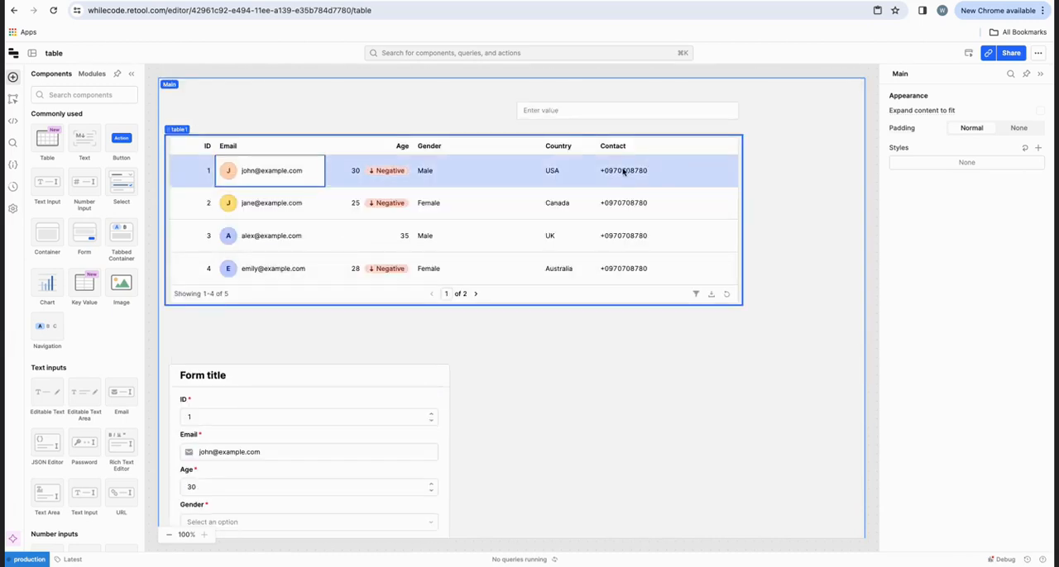
scroll(375, 262, "down", 5)
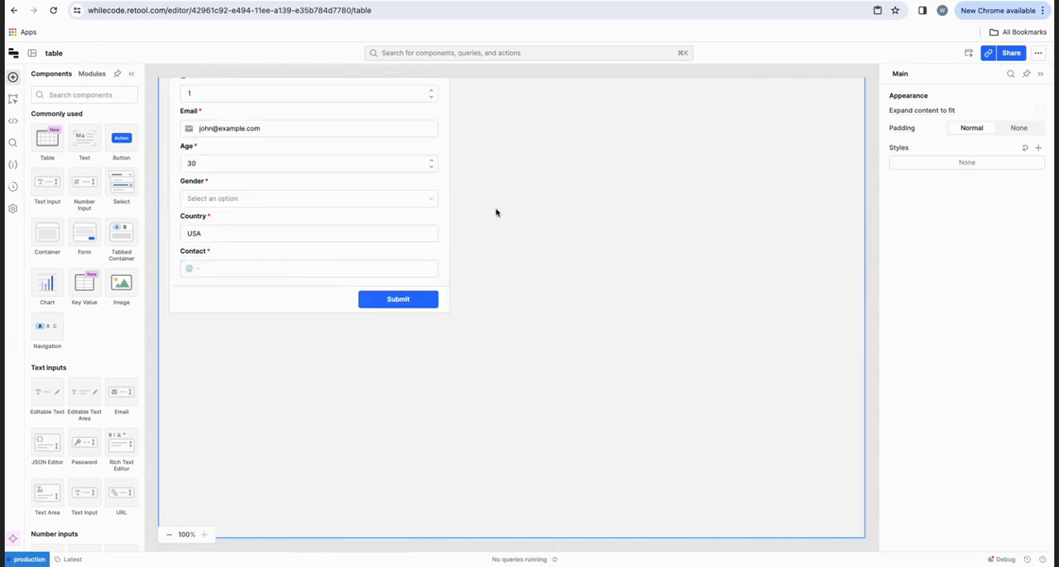
scroll(497, 210, "up", 5)
scroll(496, 213, "down", 5)
scroll(541, 165, "up", 5)
scroll(524, 267, "down", 5)
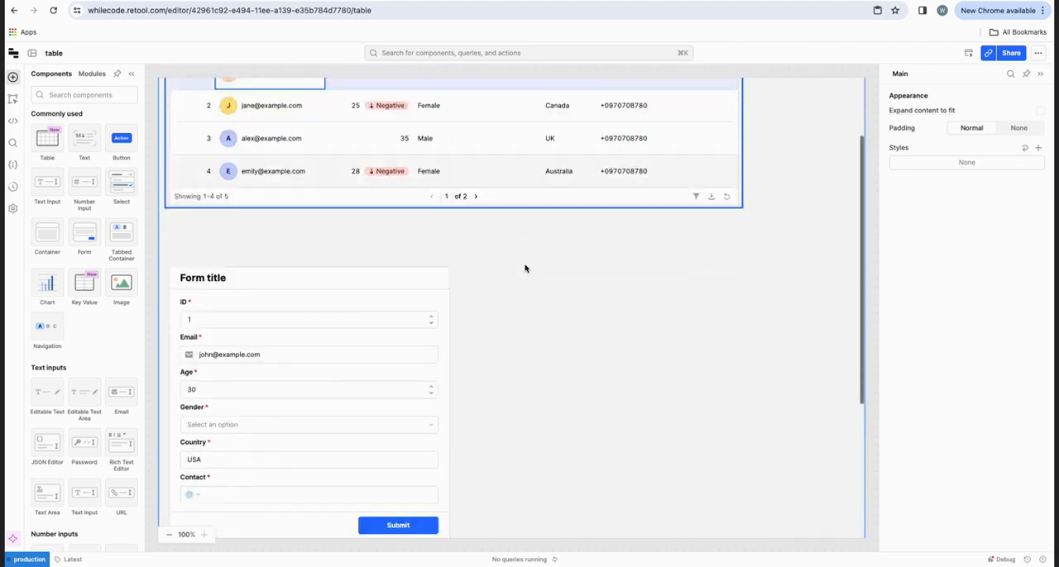
scroll(525, 267, "up", 5)
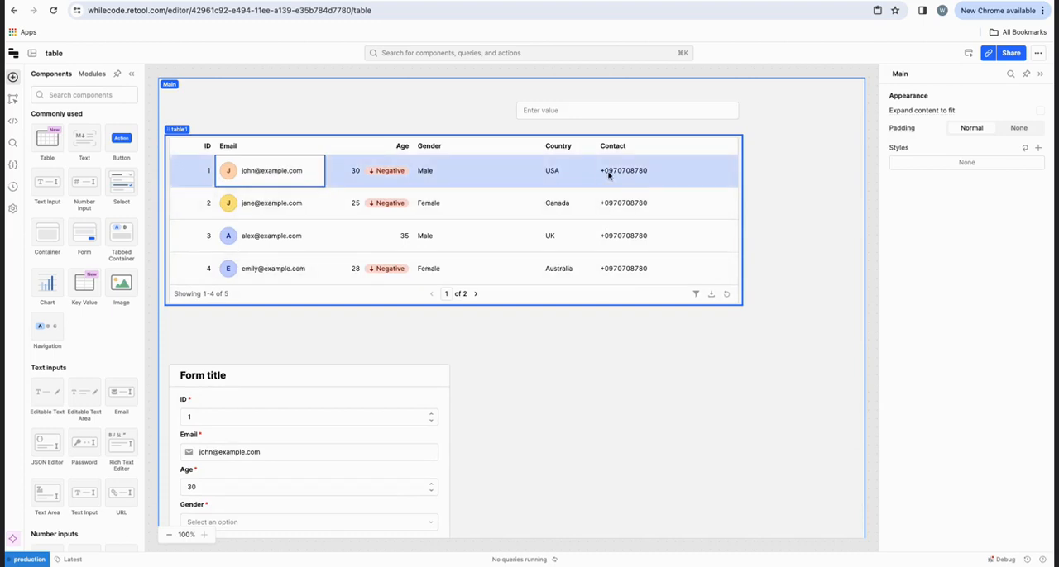
Step: Select the Contact cell in the table's third row and check which form fields pick up that row's data
left_click(603, 237)
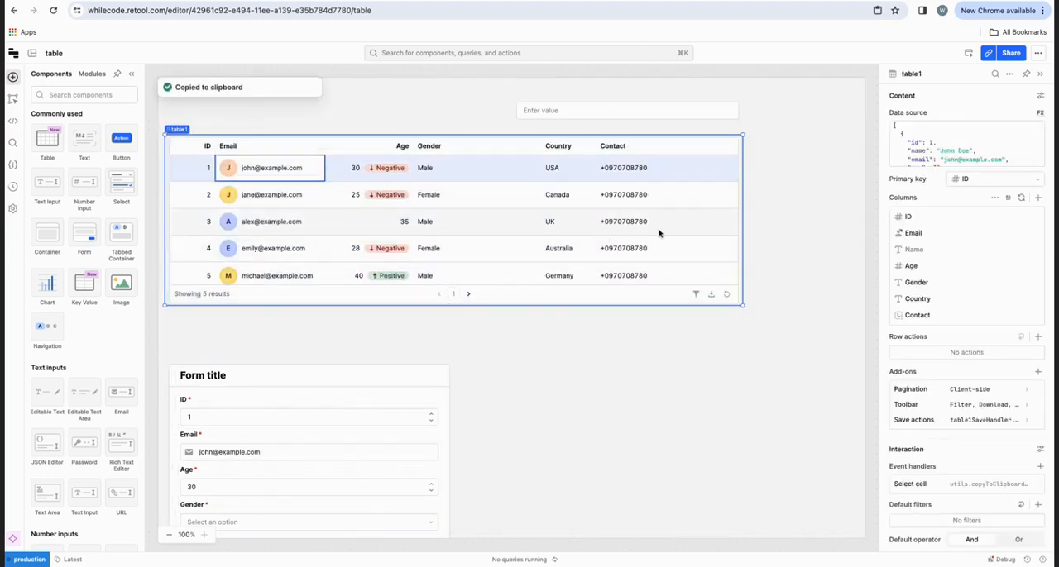
scroll(659, 232, "down", 1)
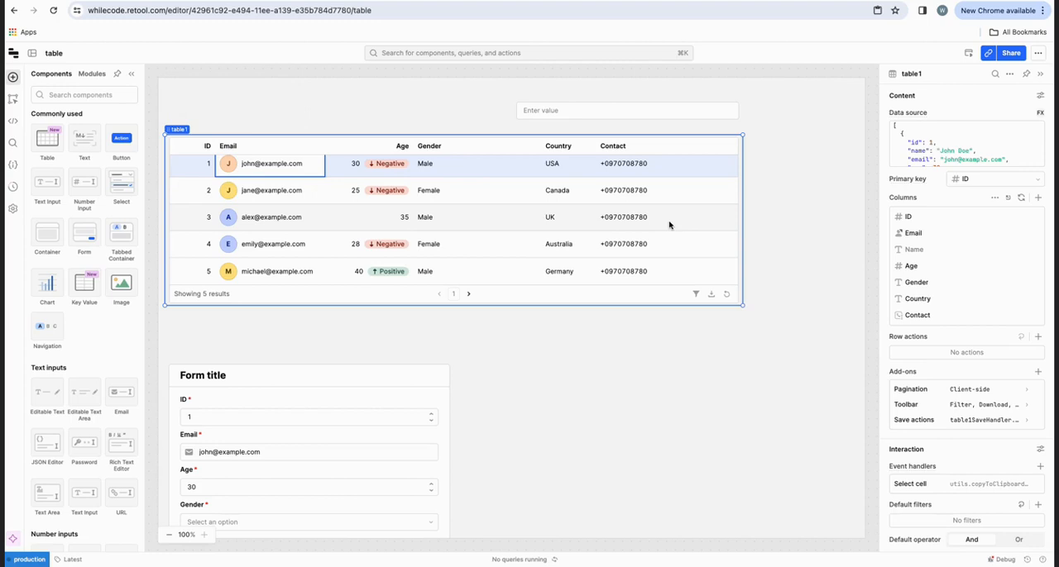
left_click(603, 217)
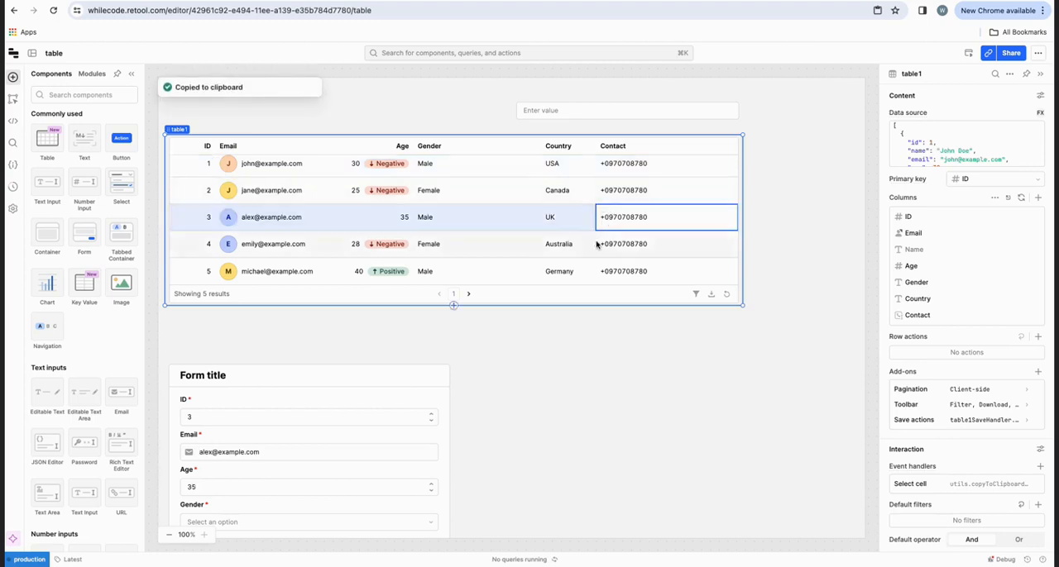
scroll(609, 243, "down", 5)
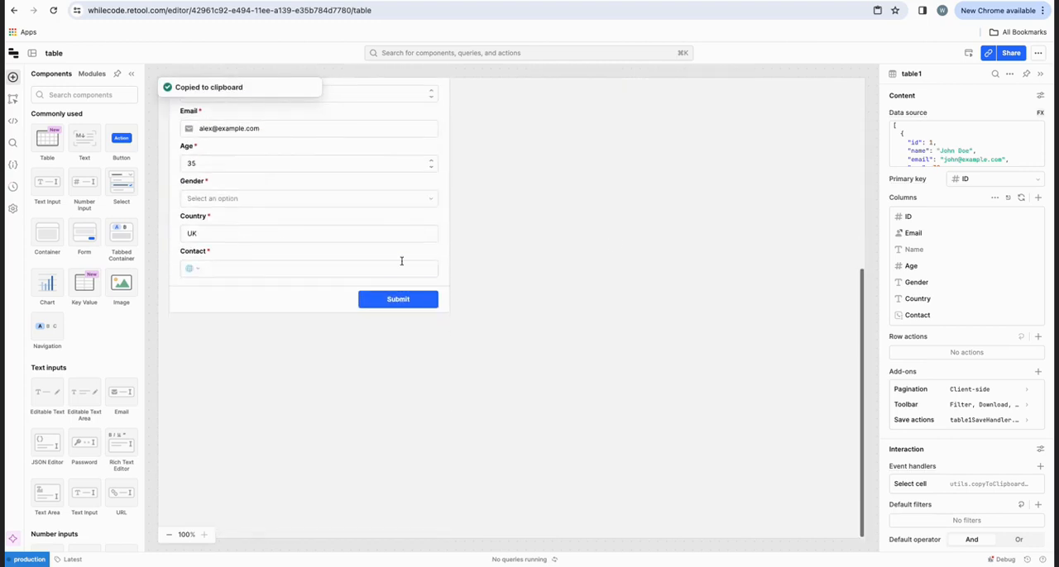
scroll(521, 196, "up", 5)
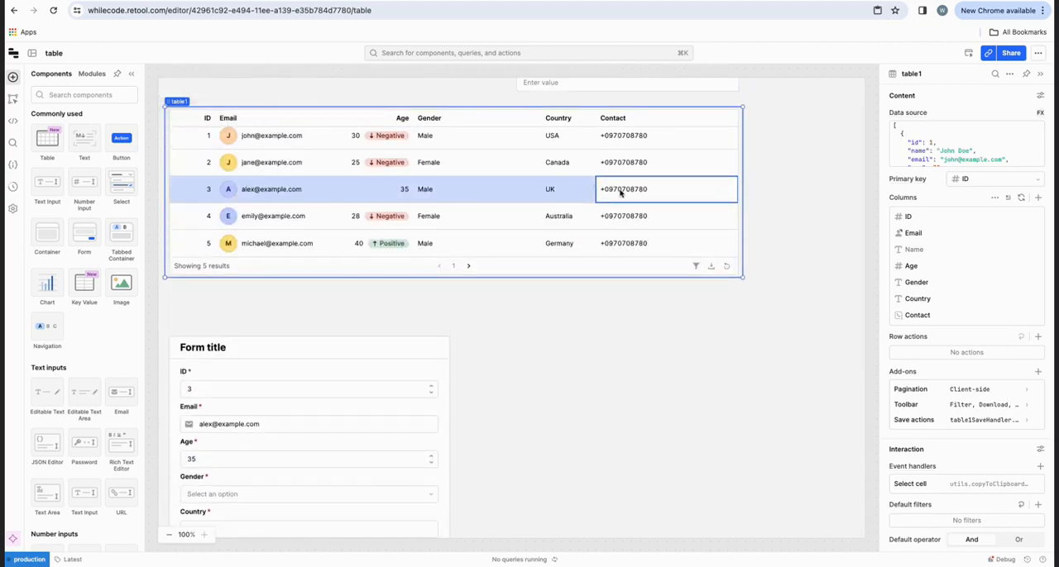
scroll(620, 192, "down", 5)
Step: Examine the form's Contact phone number field, including its country code list and settings
left_click(232, 382)
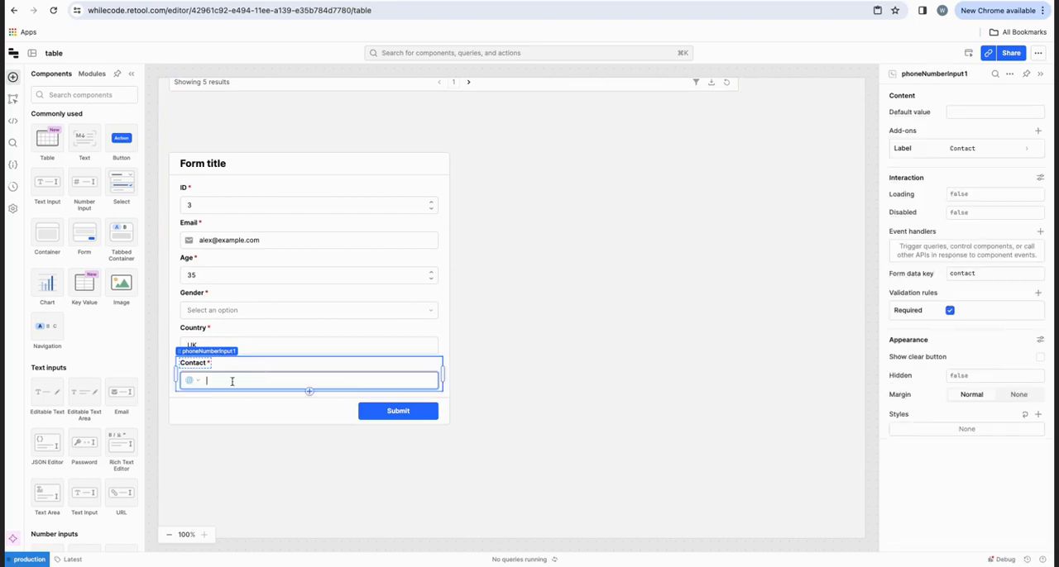
left_click(192, 380)
scroll(208, 482, "down", 5)
scroll(210, 485, "down", 3)
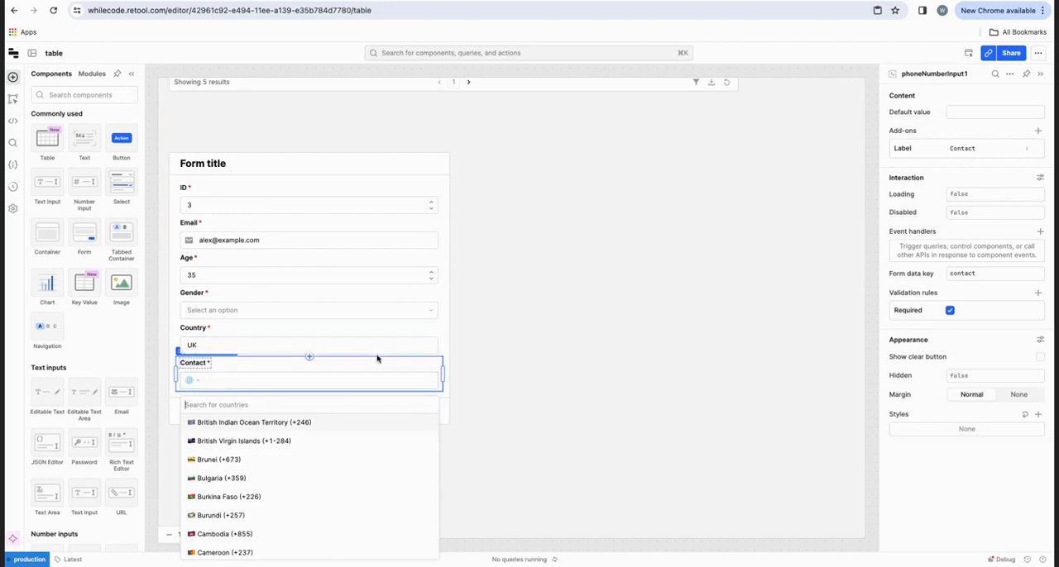
left_click(387, 400)
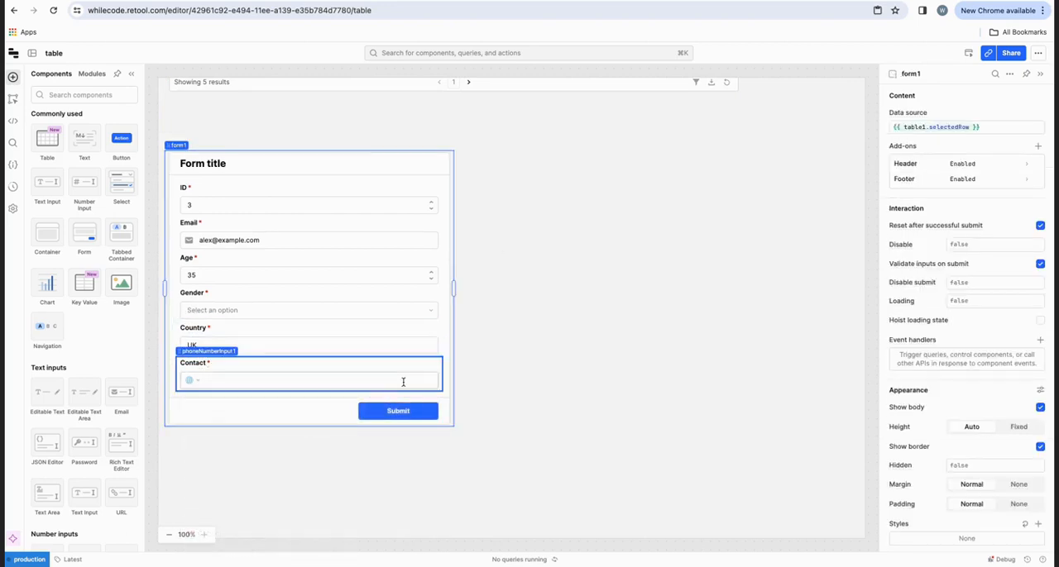
left_click(403, 382)
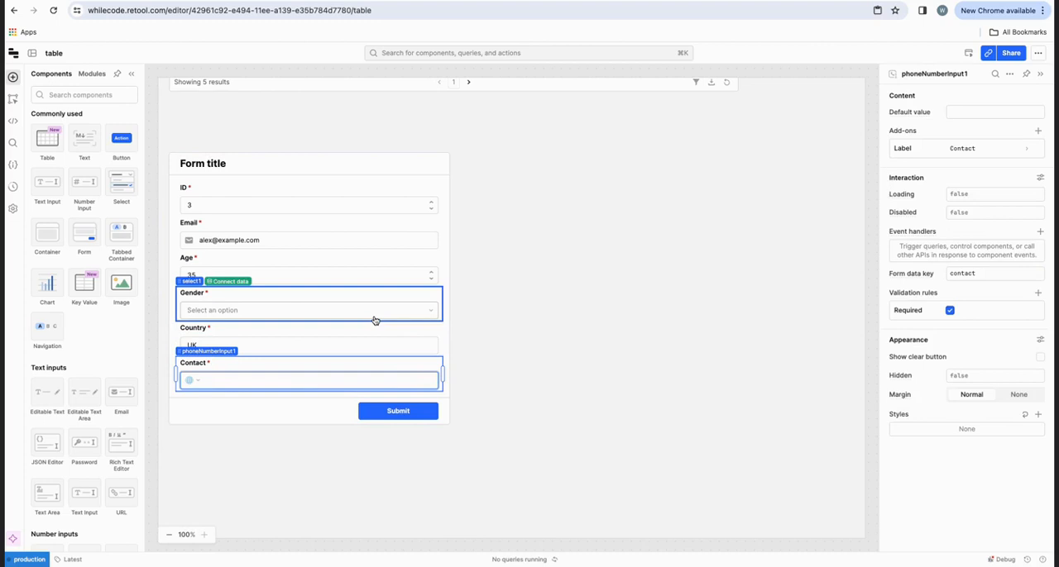
left_click(450, 340)
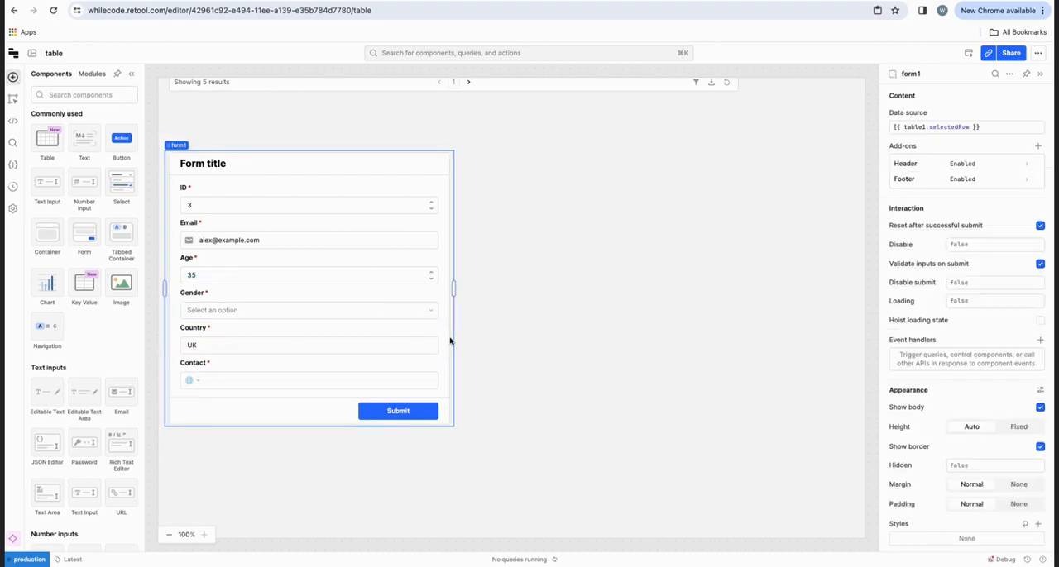
Step: Switch the form's Gender field from a Select to a Radio Group and review the form against the table
left_click(214, 296)
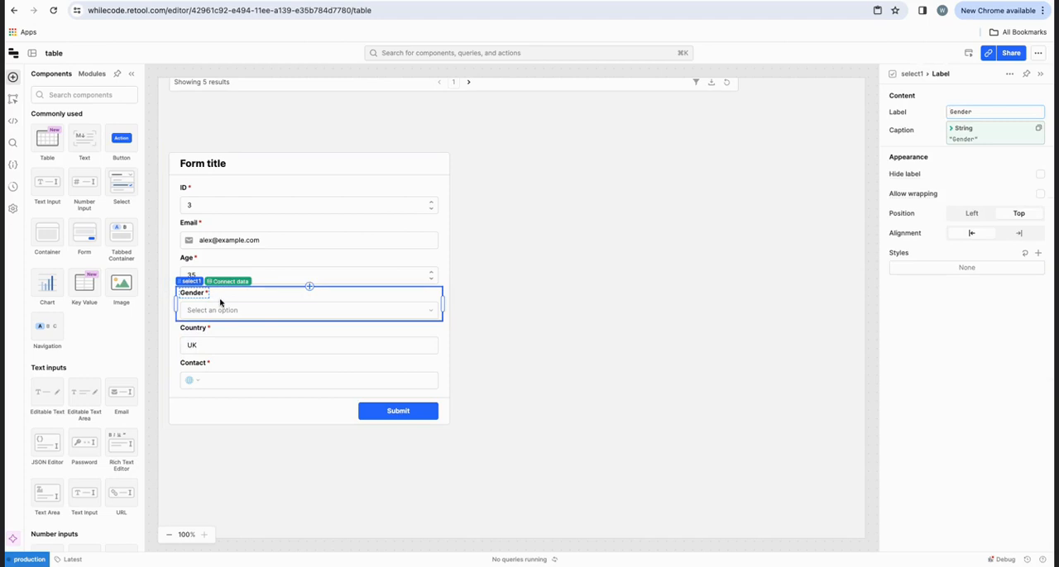
right_click(220, 303)
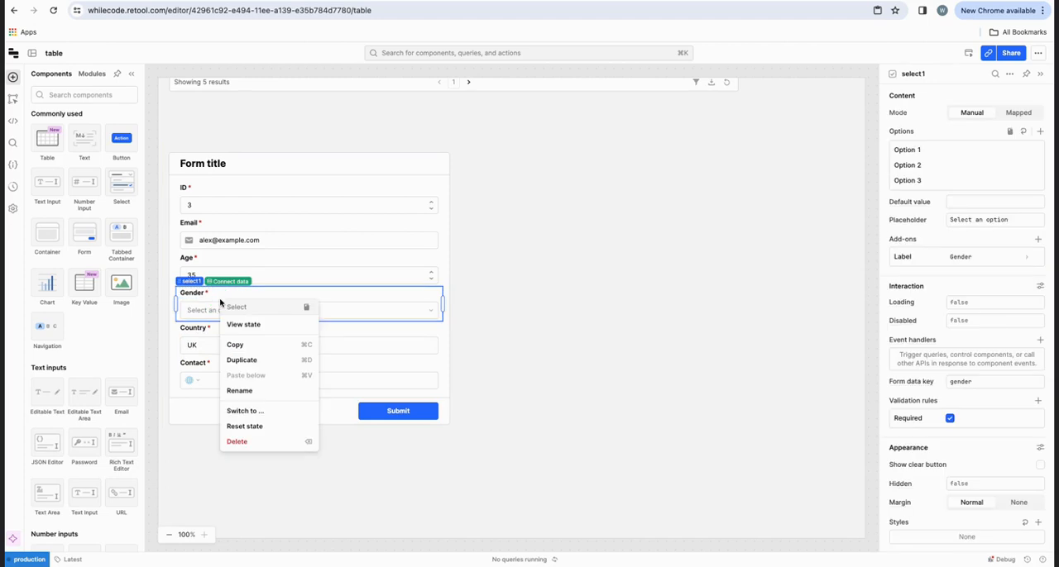
left_click(247, 411)
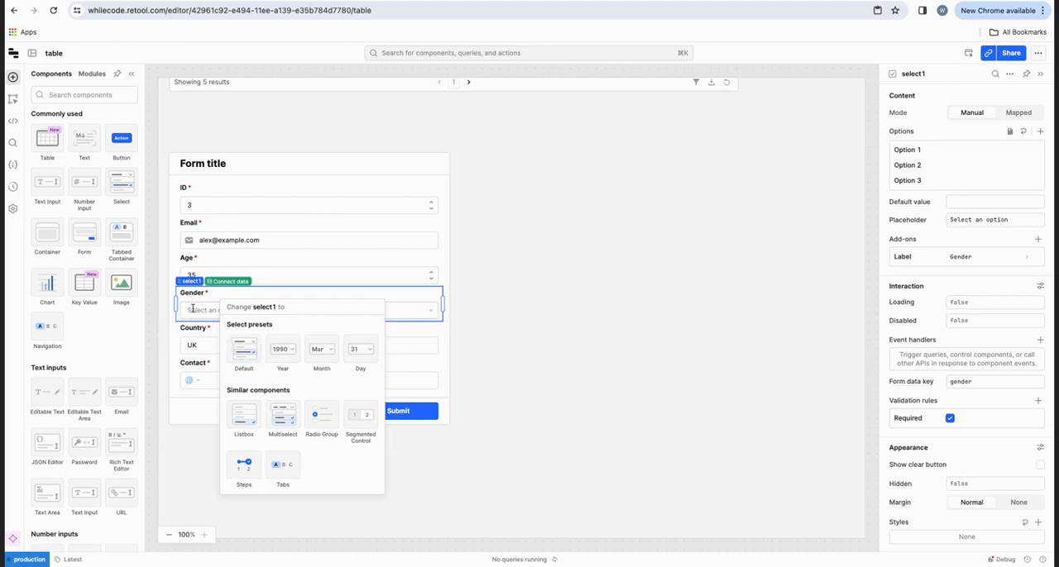
mouse_move(283, 423)
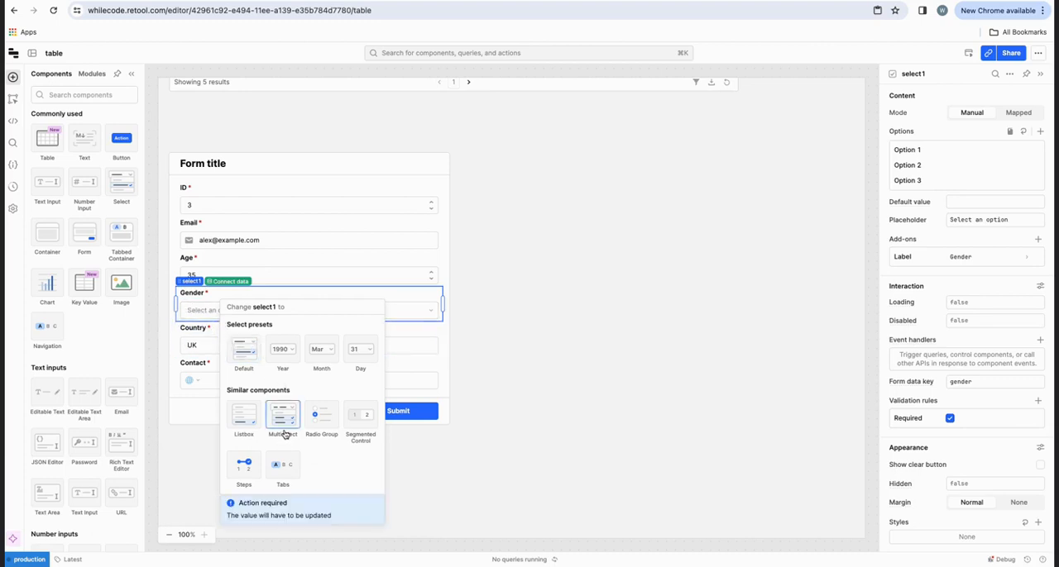
left_click(327, 432)
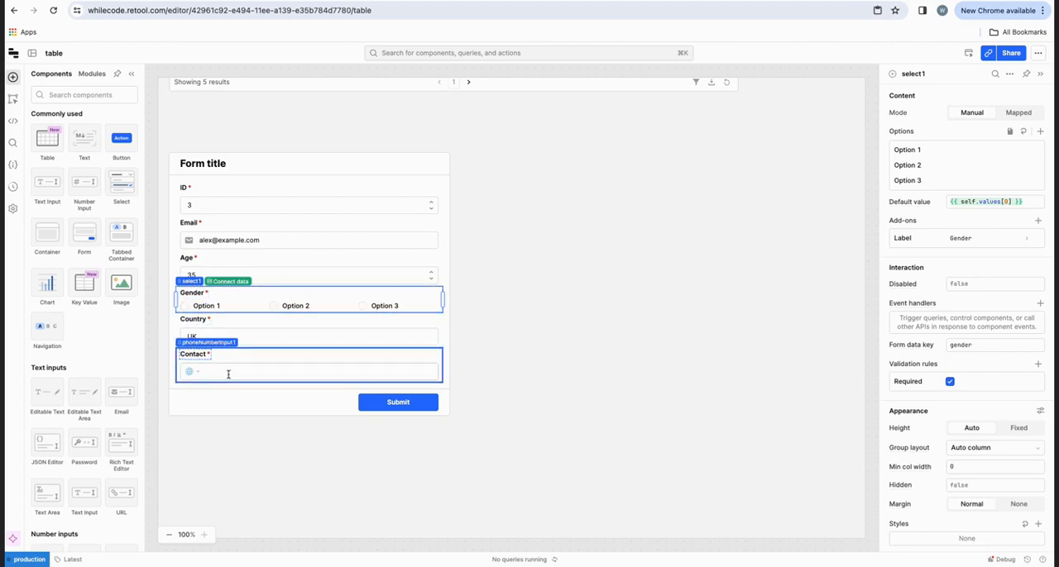
left_click(480, 416)
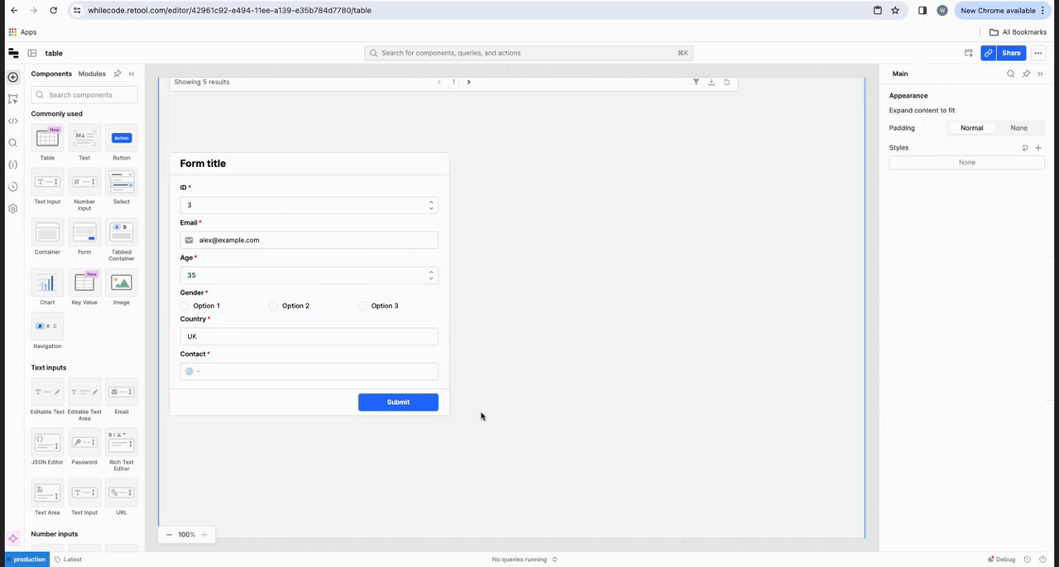
scroll(452, 264, "up", 3)
scroll(451, 265, "down", 4)
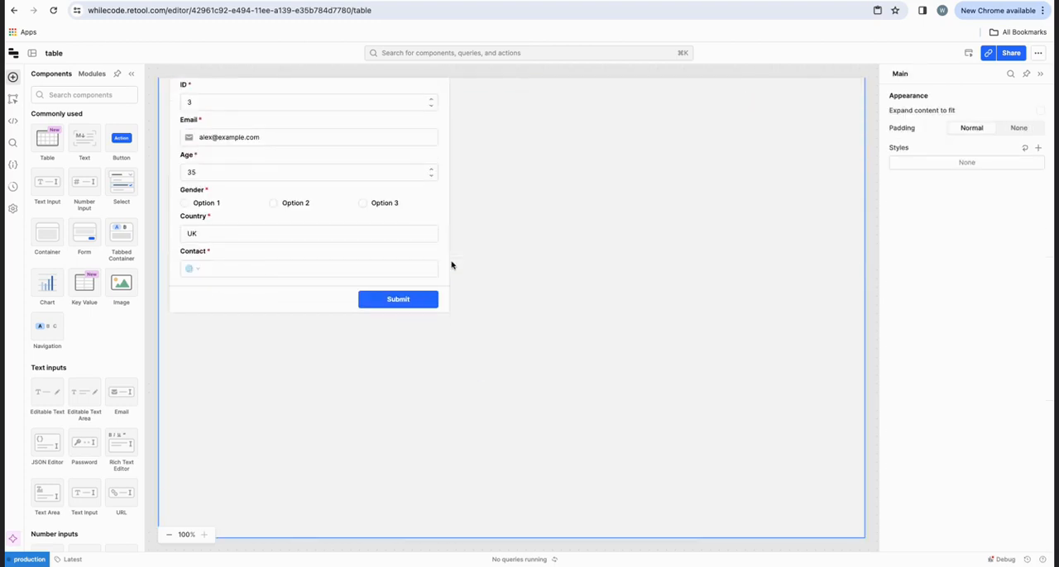
scroll(452, 265, "up", 4)
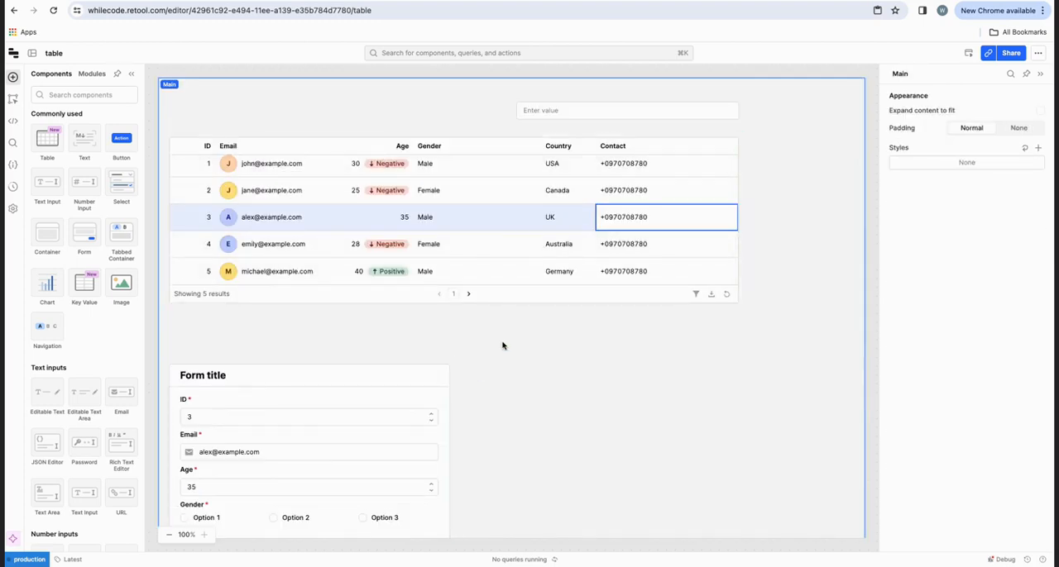
scroll(501, 348, "down", 4)
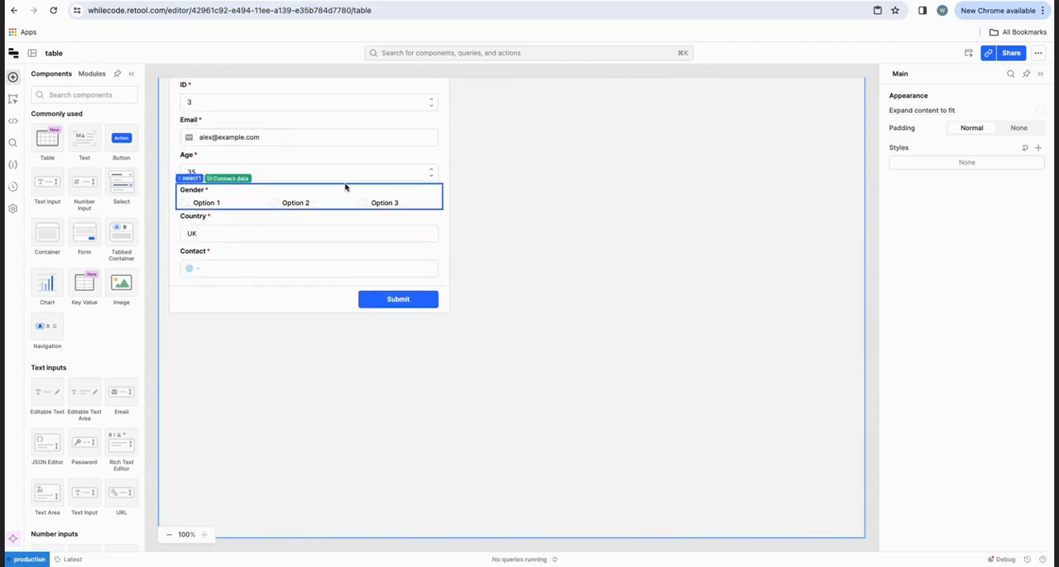
scroll(348, 184, "up", 4)
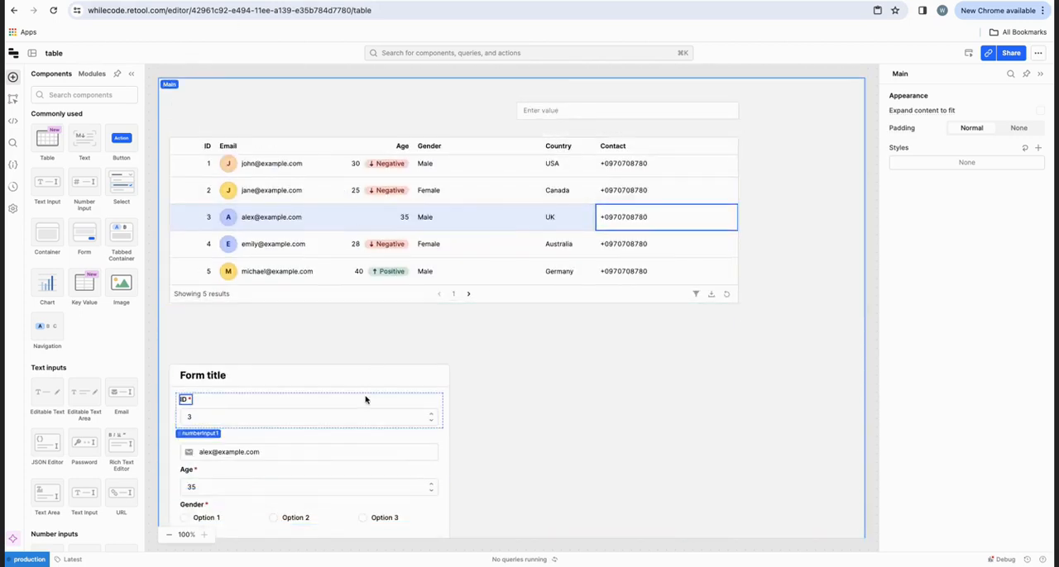
Step: Compare all the generated form's fields, from ID through Contact, with the table's columns and the selected third row
scroll(366, 399, "down", 4)
scroll(385, 203, "up", 4)
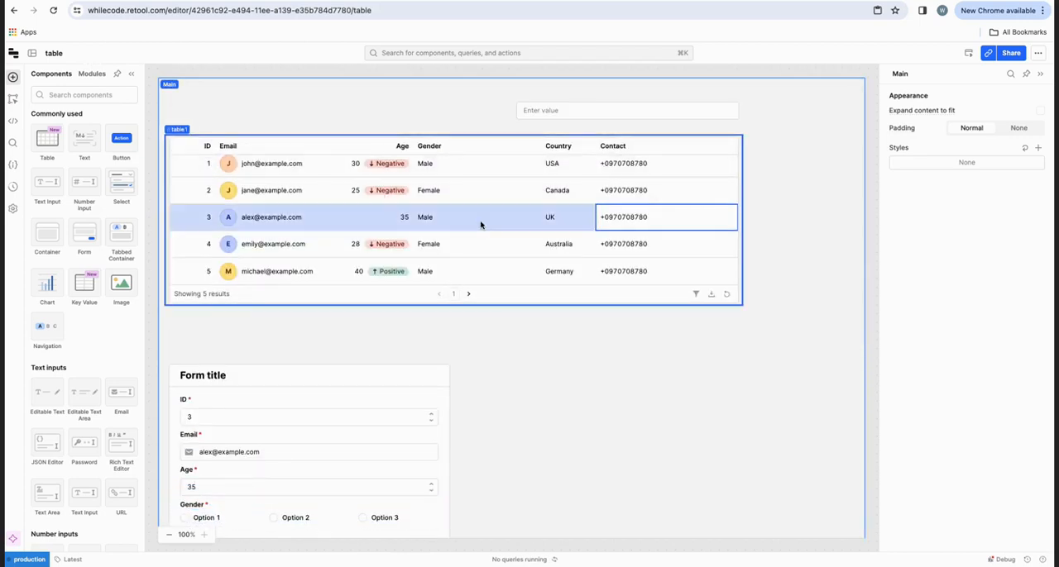
scroll(480, 224, "down", 4)
scroll(481, 224, "up", 4)
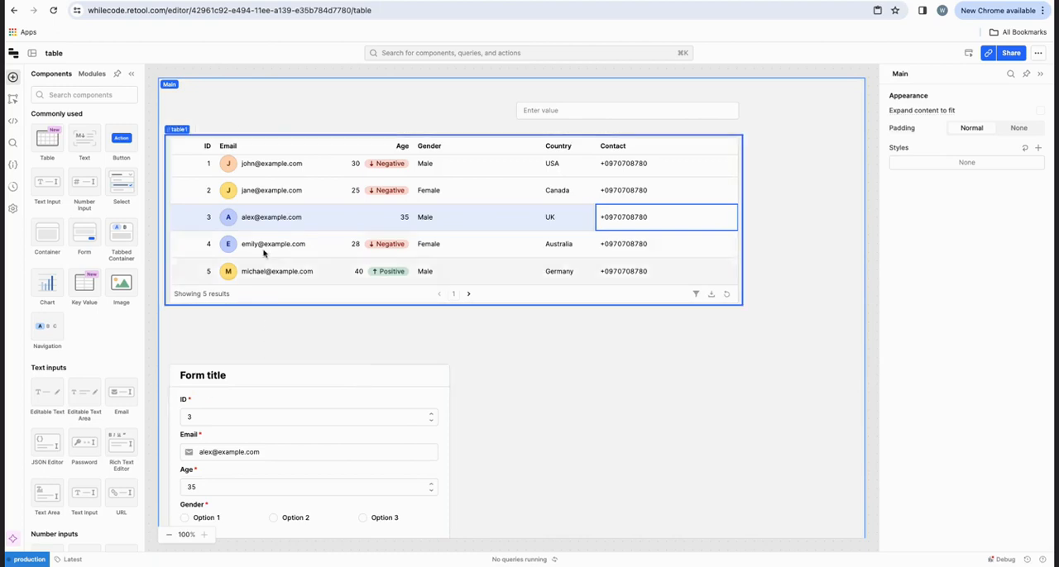
scroll(257, 399, "down", 4)
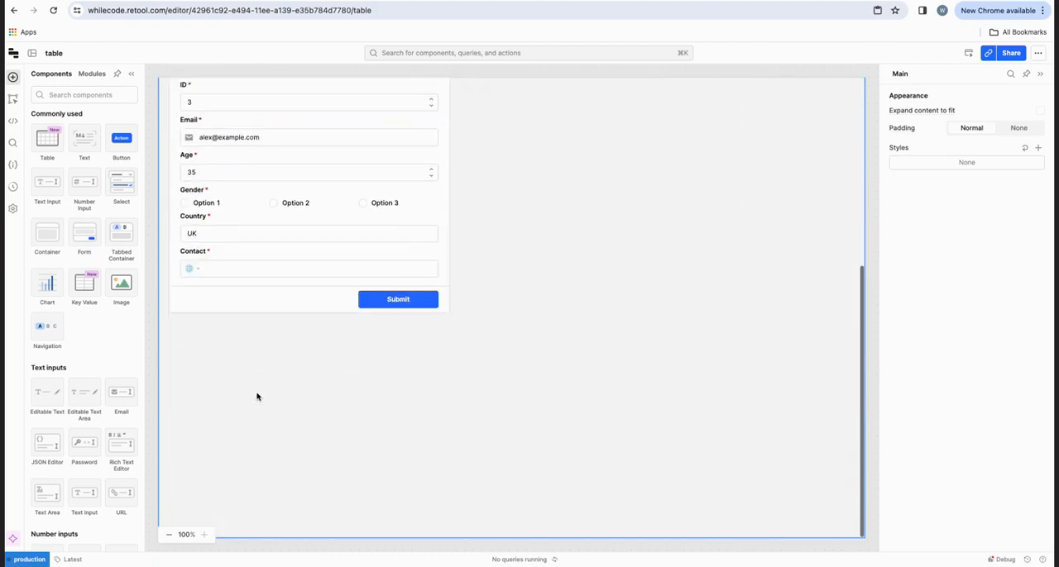
scroll(259, 151, "up", 4)
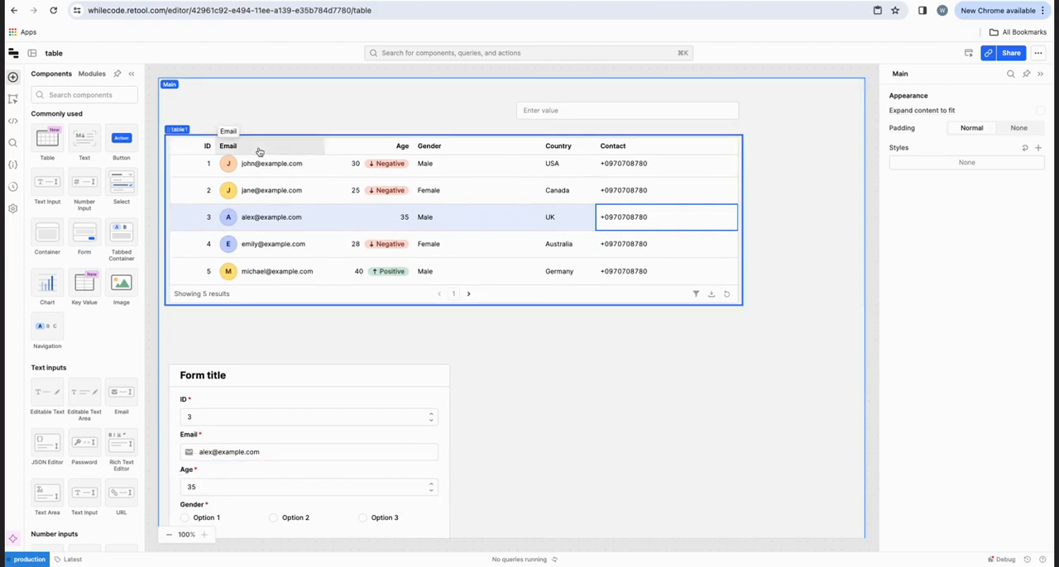
scroll(315, 376, "down", 4)
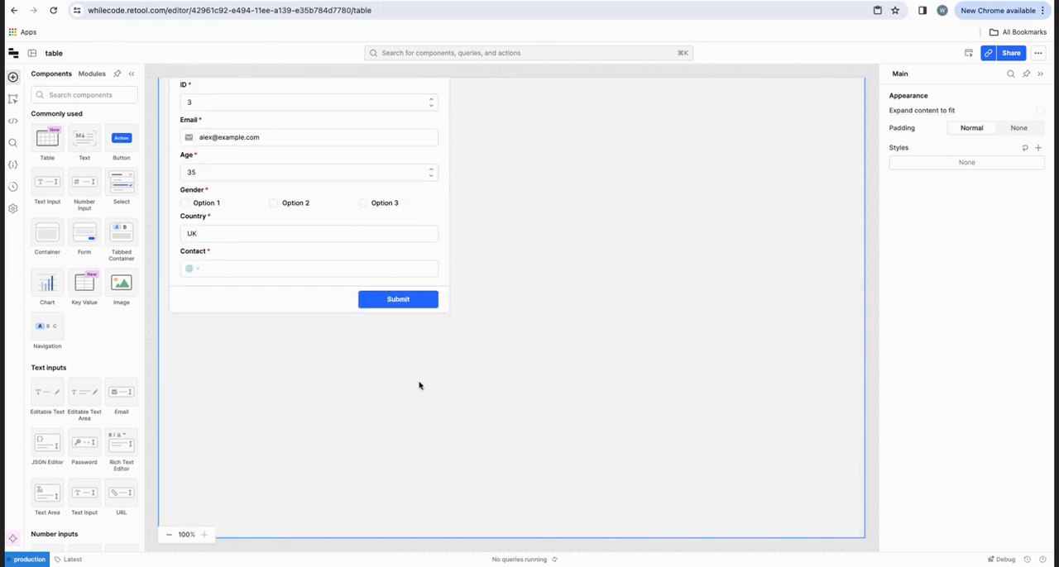
scroll(419, 386, "up", 4)
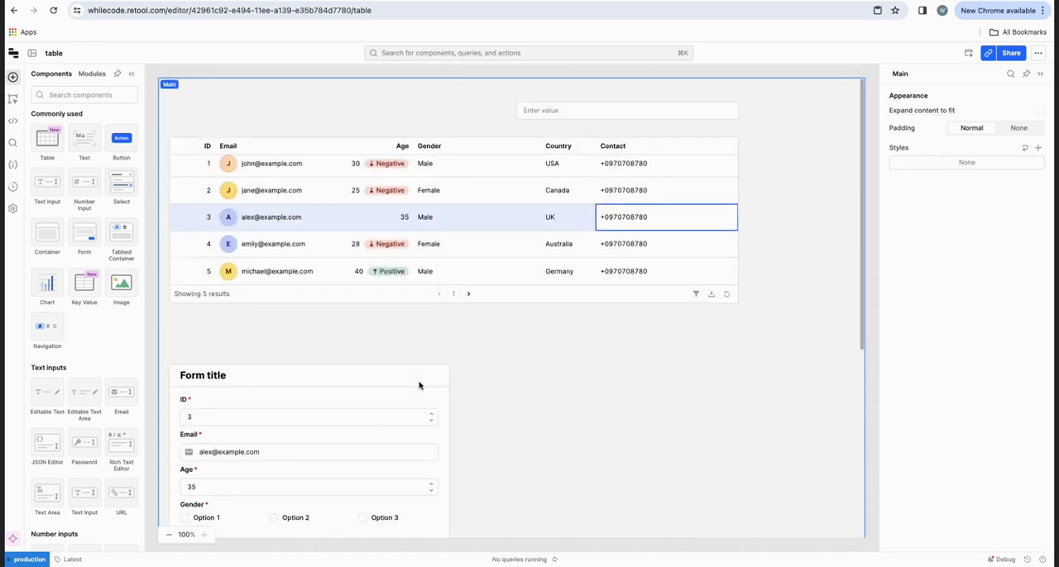
scroll(419, 386, "down", 4)
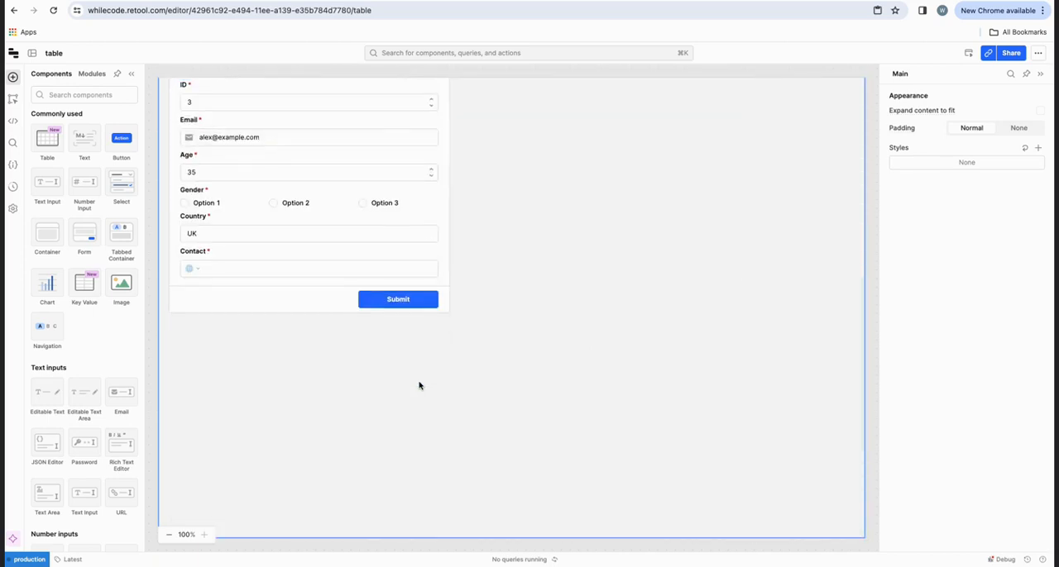
scroll(419, 386, "up", 4)
scroll(318, 410, "down", 1)
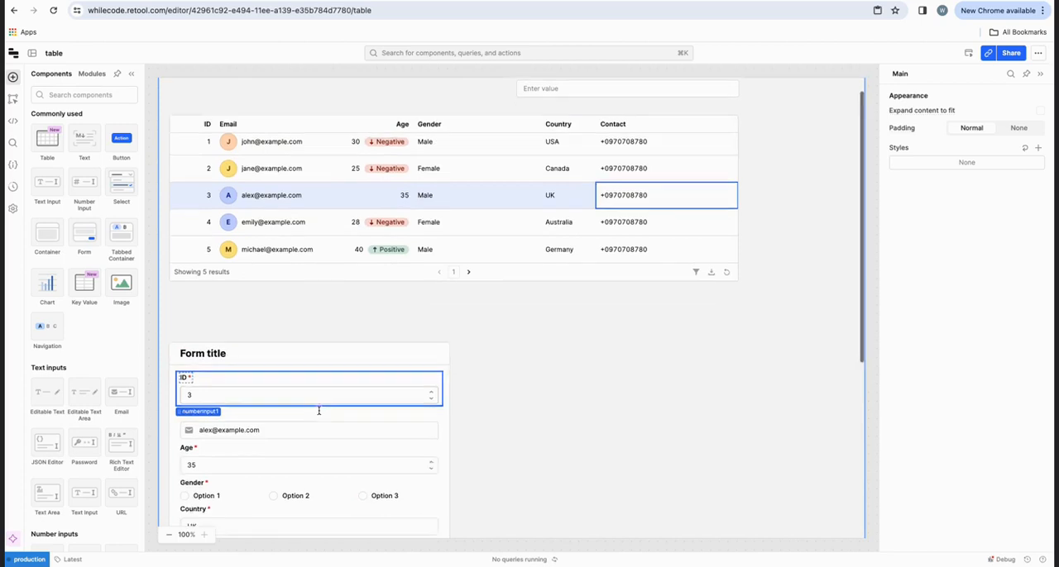
scroll(319, 410, "down", 4)
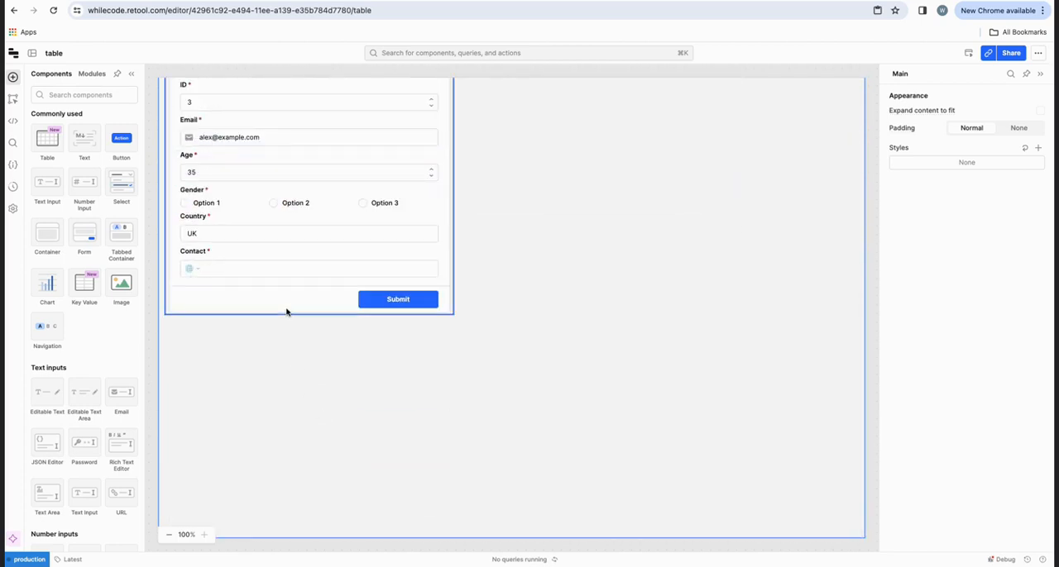